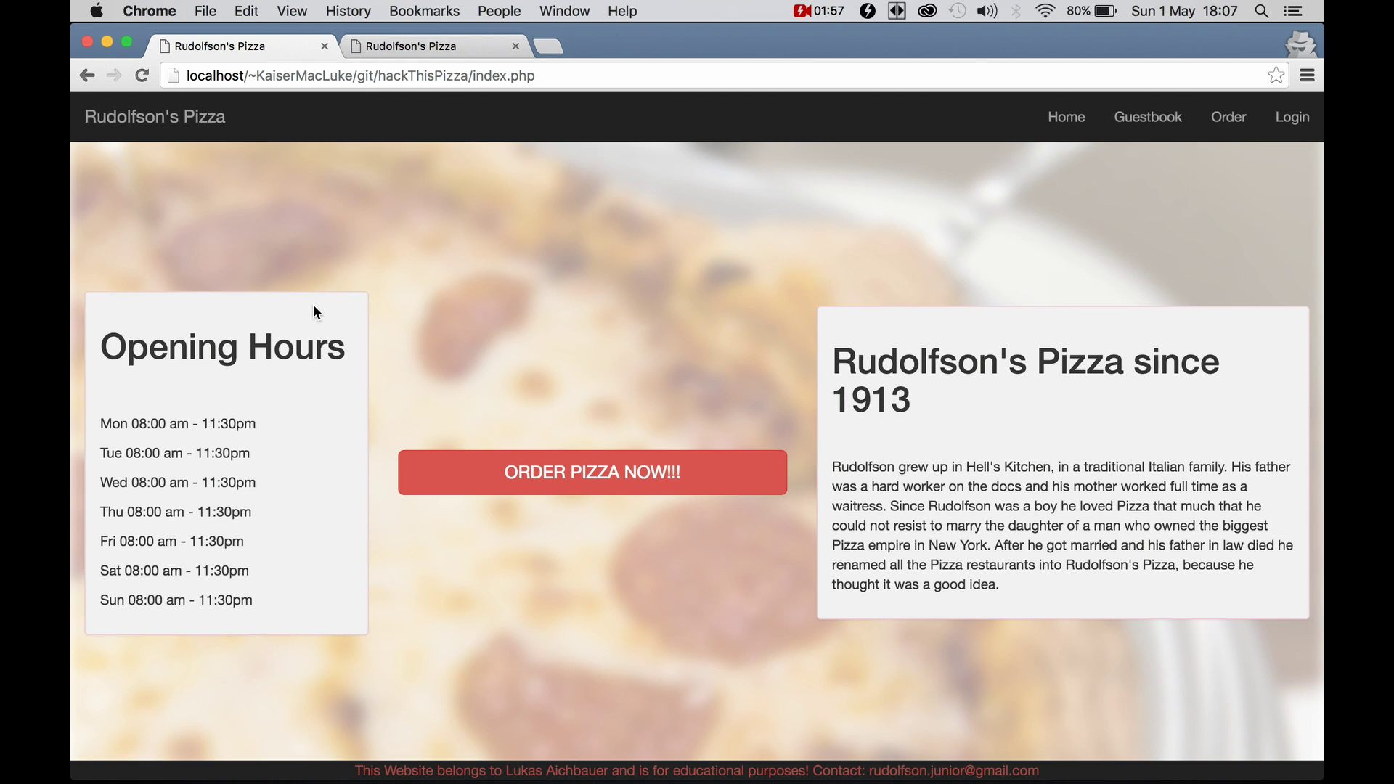
Switch to the hosted site and back to the local copy, then open and reload the pizza list
click(411, 46)
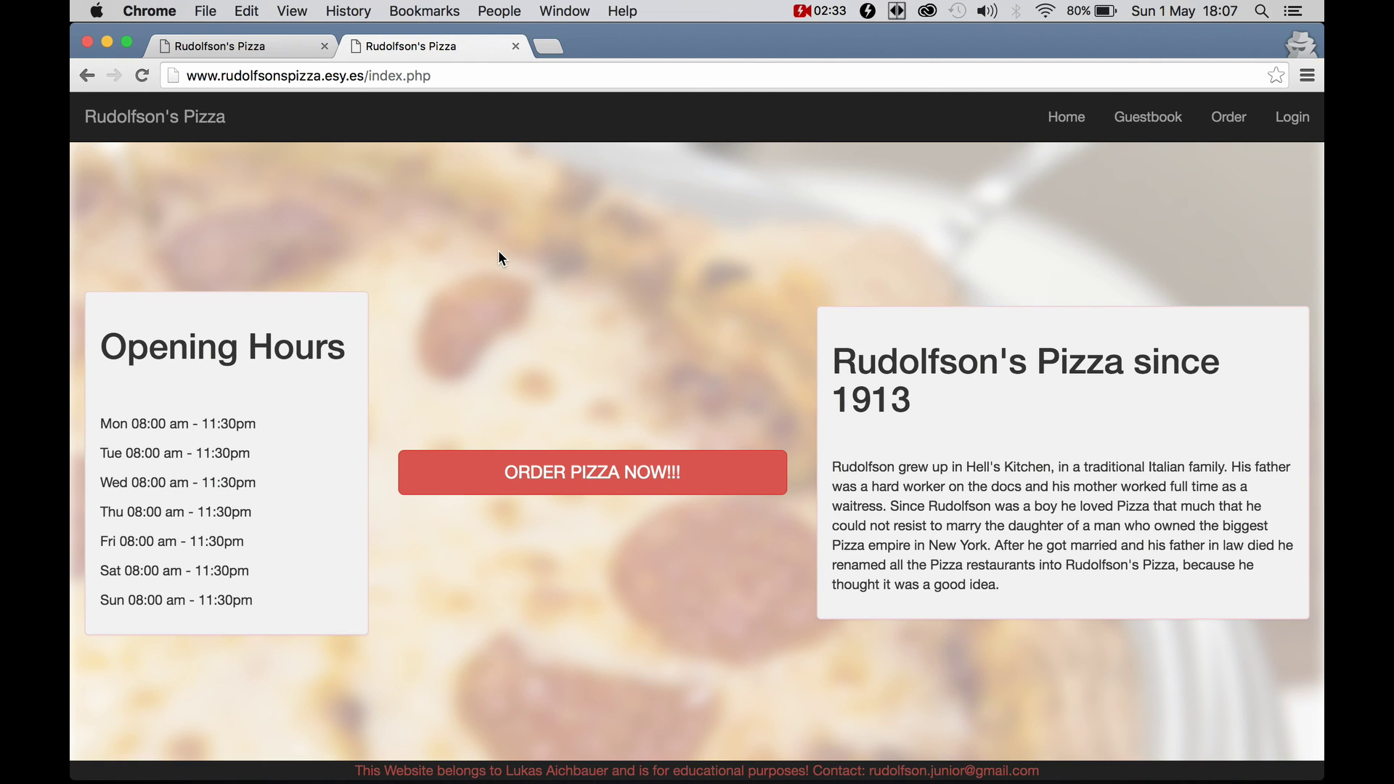
click(270, 45)
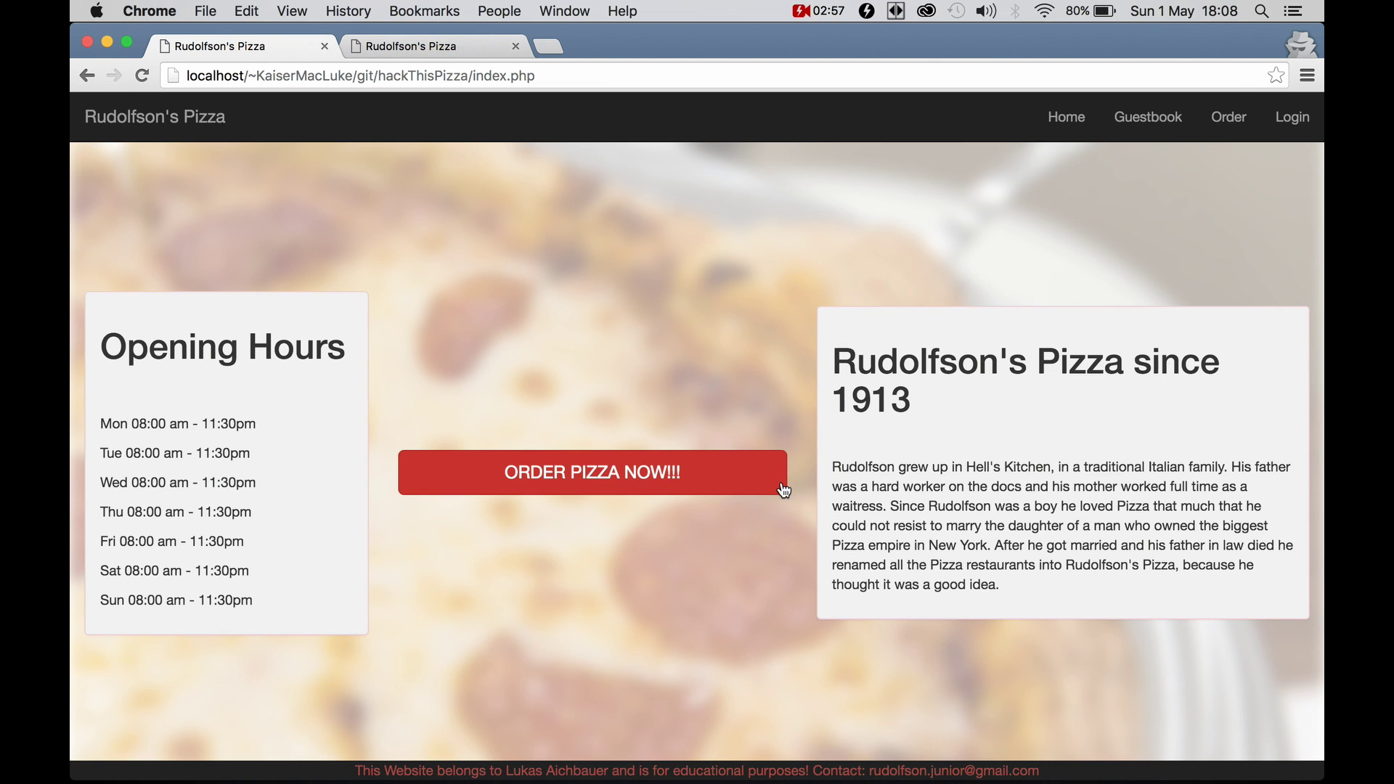
click(666, 476)
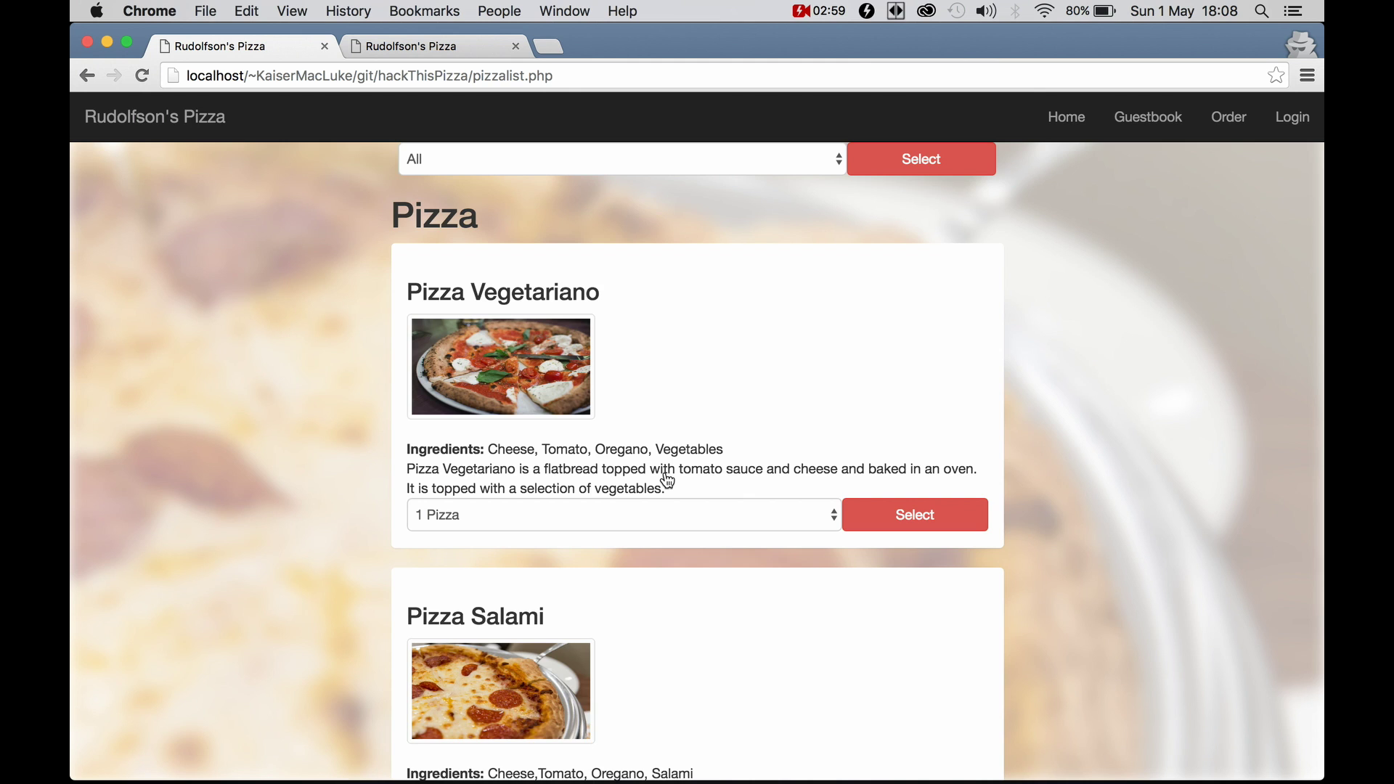
scroll(667, 480, down, 7)
scroll(664, 479, up, 7)
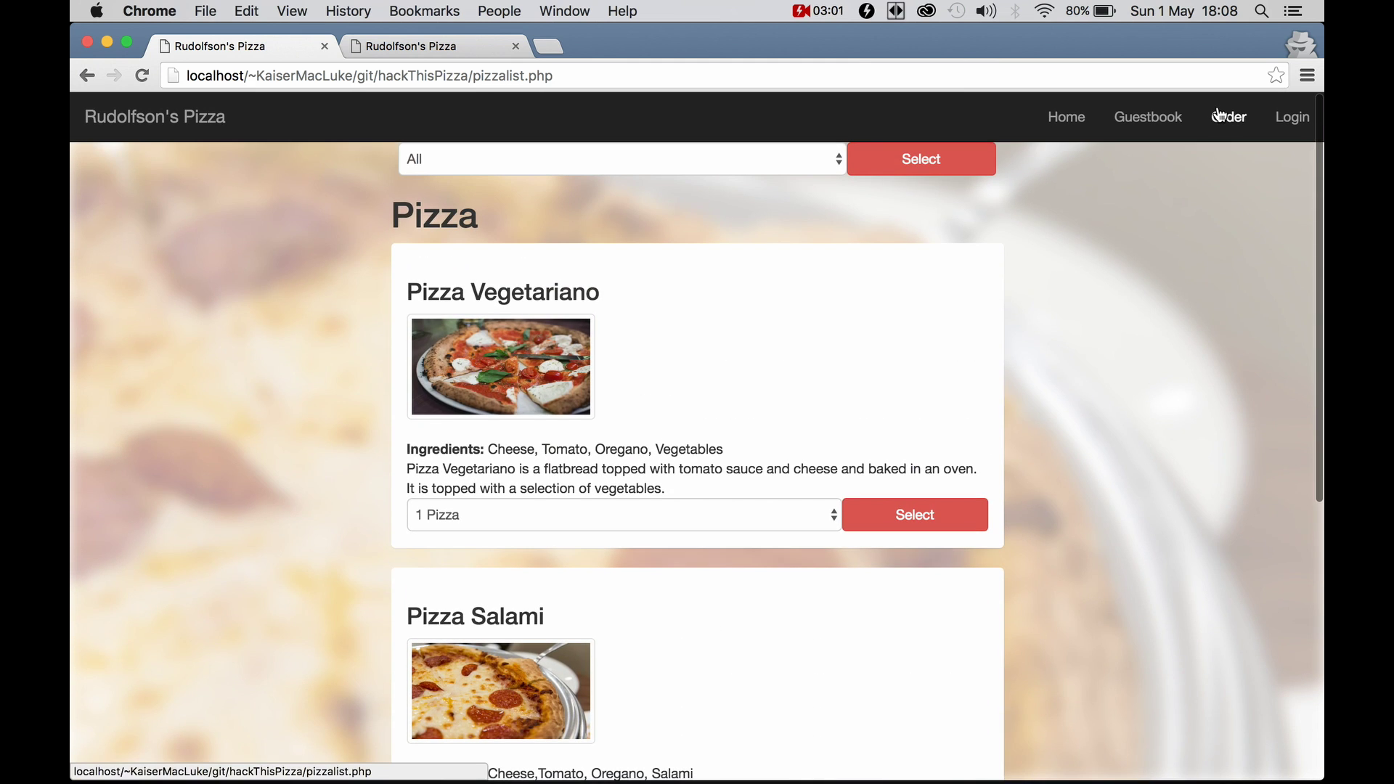
click(1220, 115)
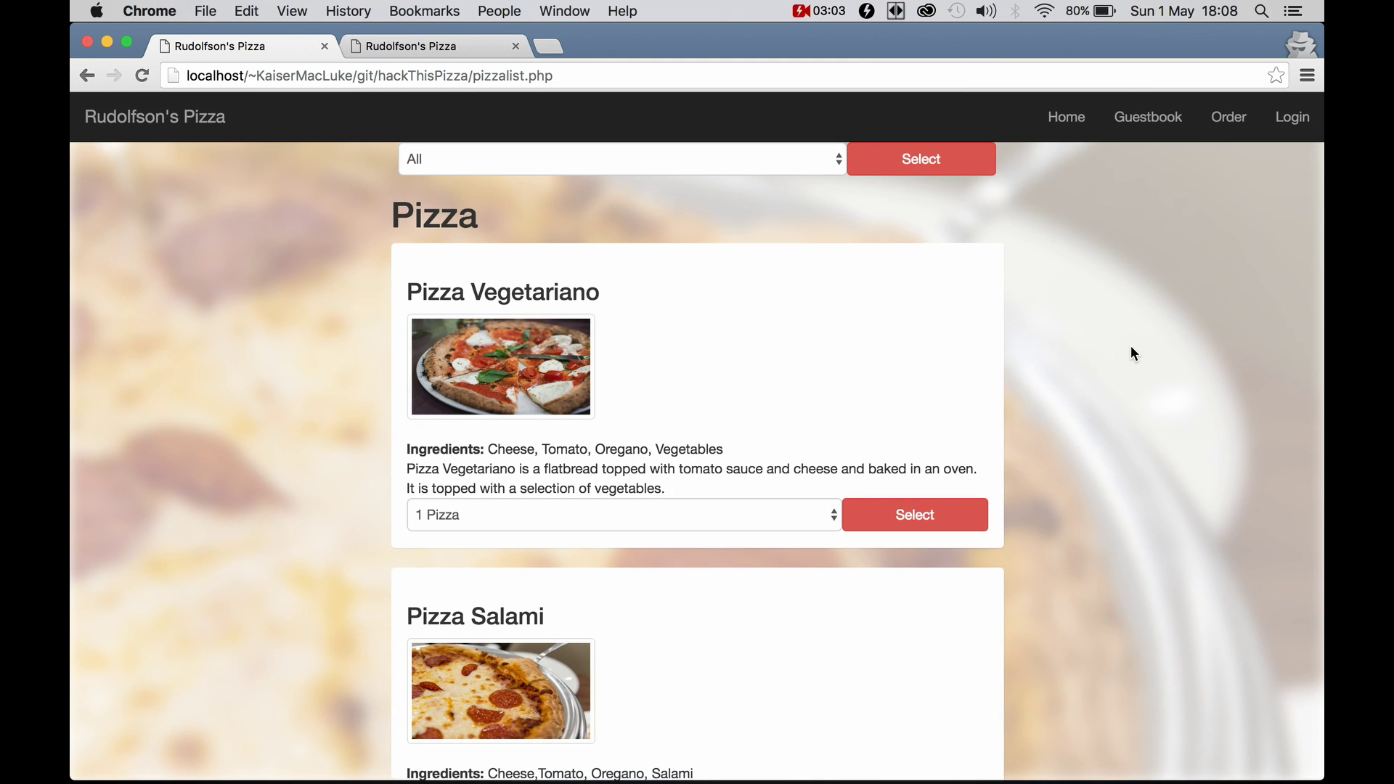
scroll(1135, 353, down, 7)
scroll(1135, 353, up, 7)
scroll(639, 293, down, 7)
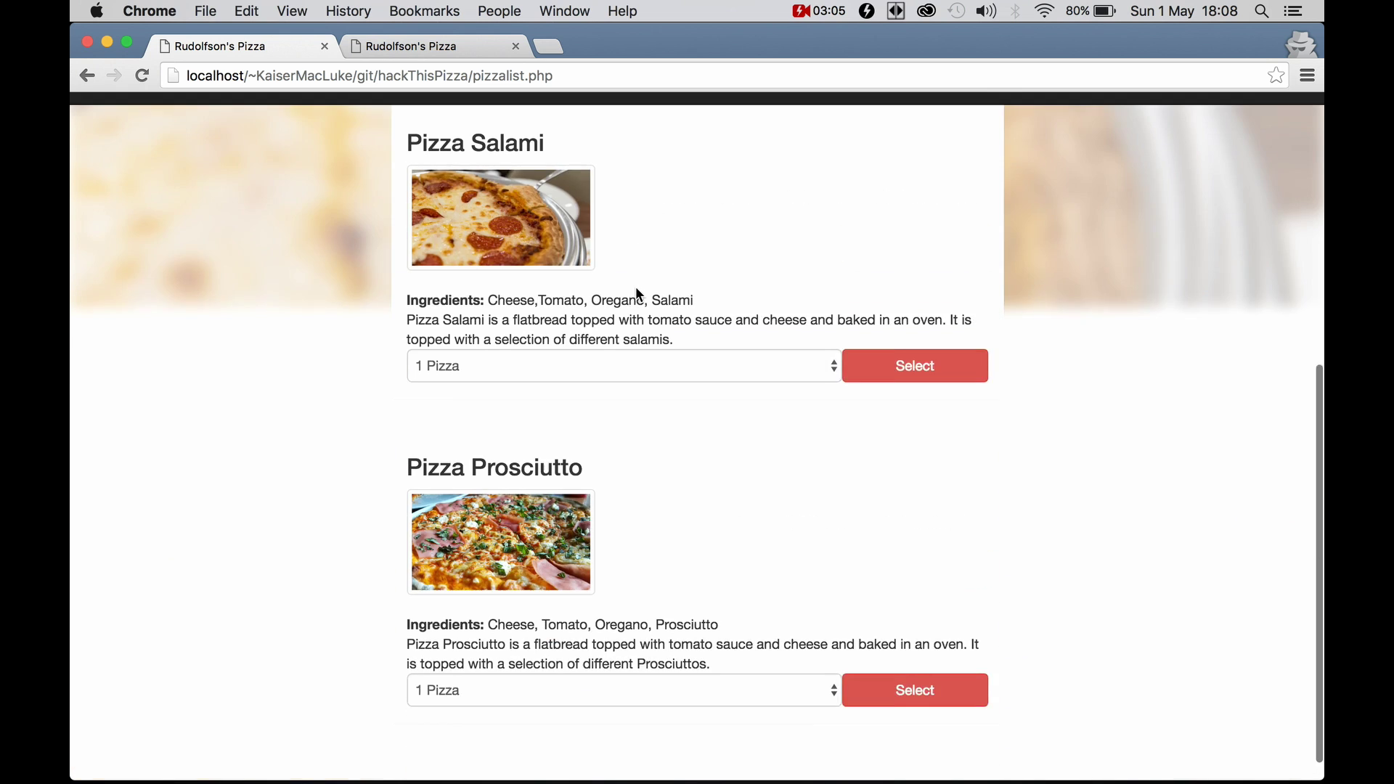
scroll(639, 293, up, 7)
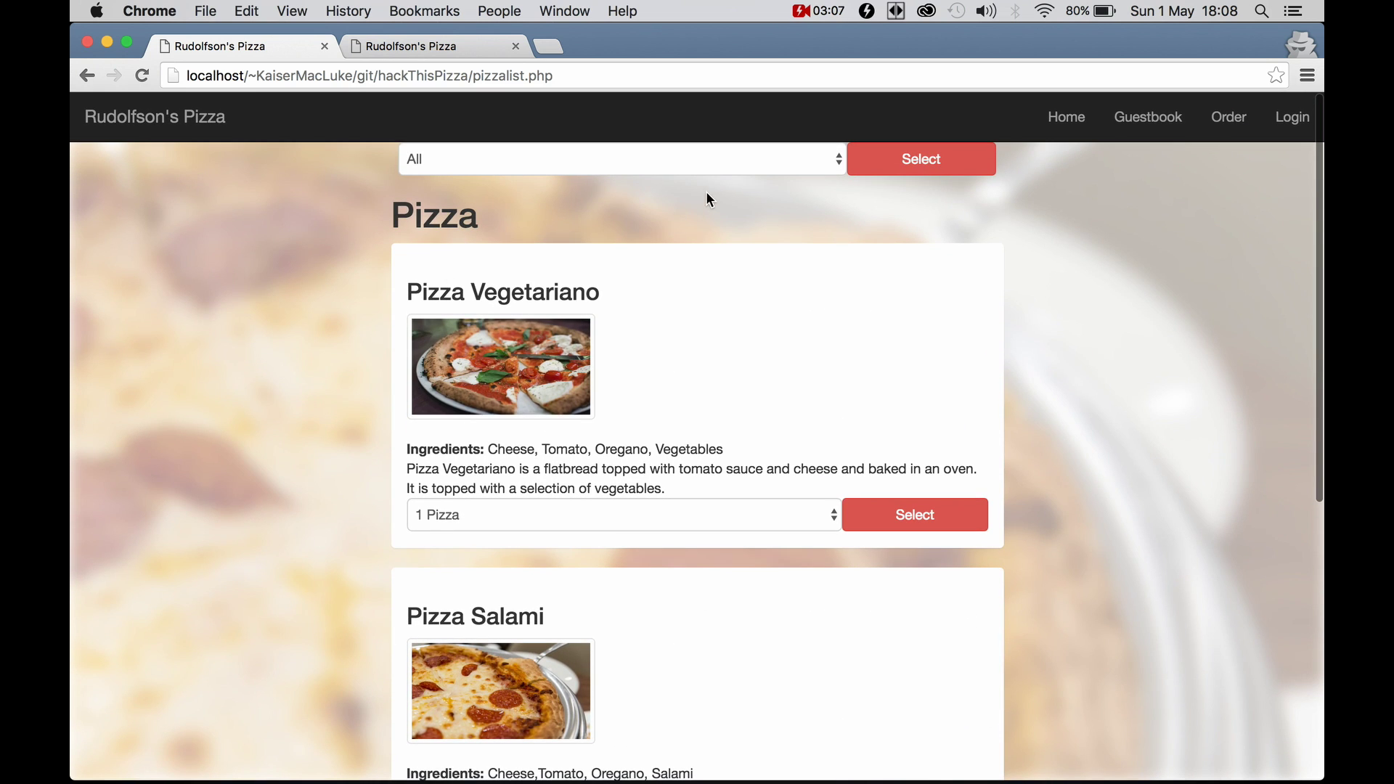
Filter the pizza list by the Vegetarian category, then by the Meat category
click(683, 154)
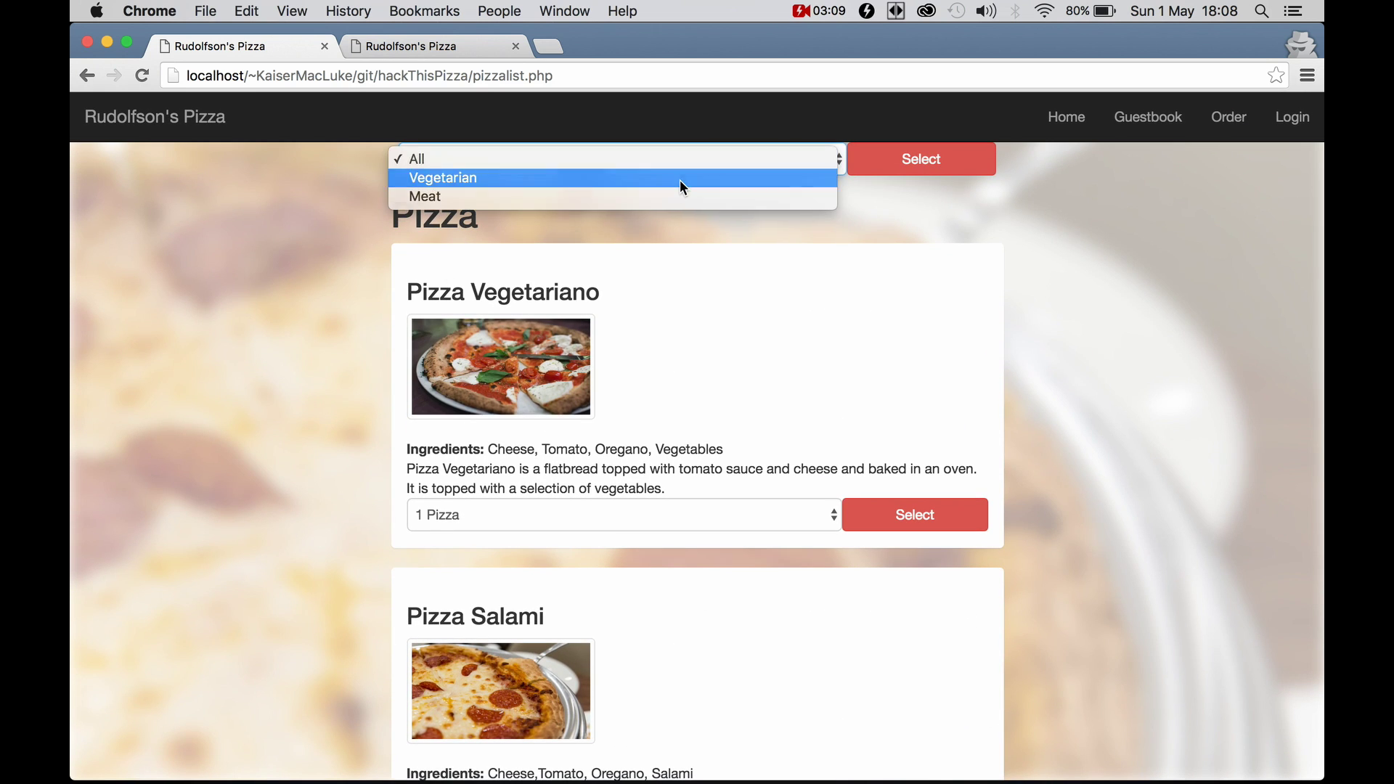
click(679, 179)
click(889, 167)
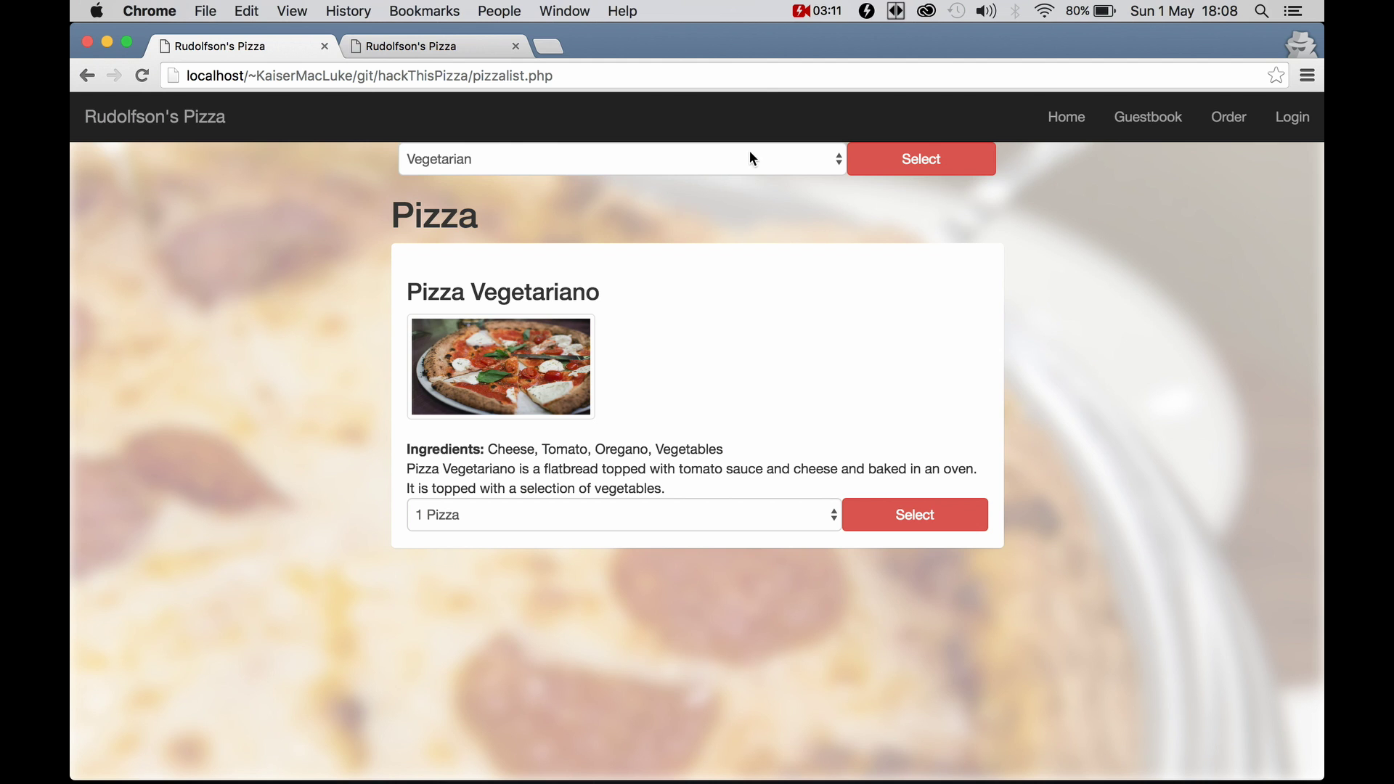
click(749, 152)
click(748, 183)
click(896, 175)
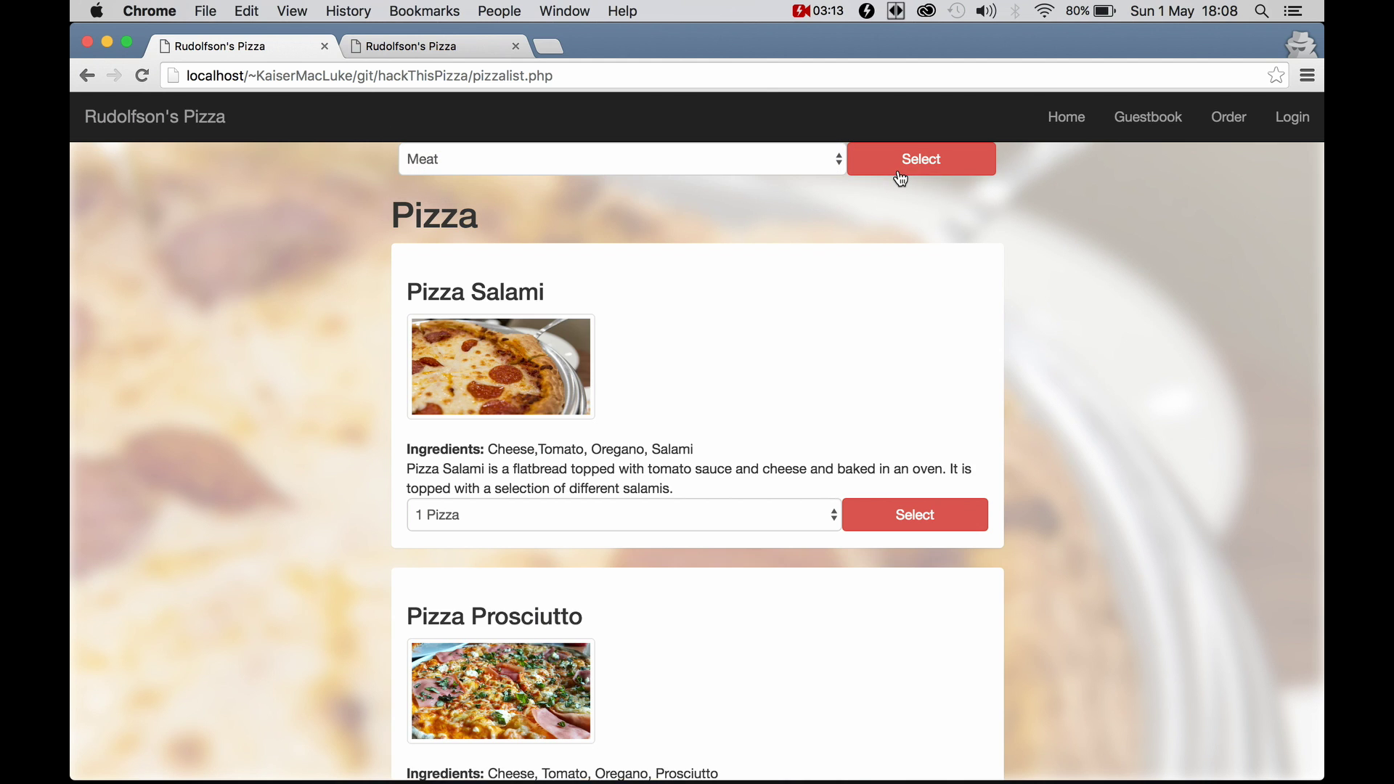
scroll(716, 406, down, 3)
scroll(717, 405, up, 4)
Show only vegetarian pizzas and inspect the filter form's source in the developer inspector
click(748, 169)
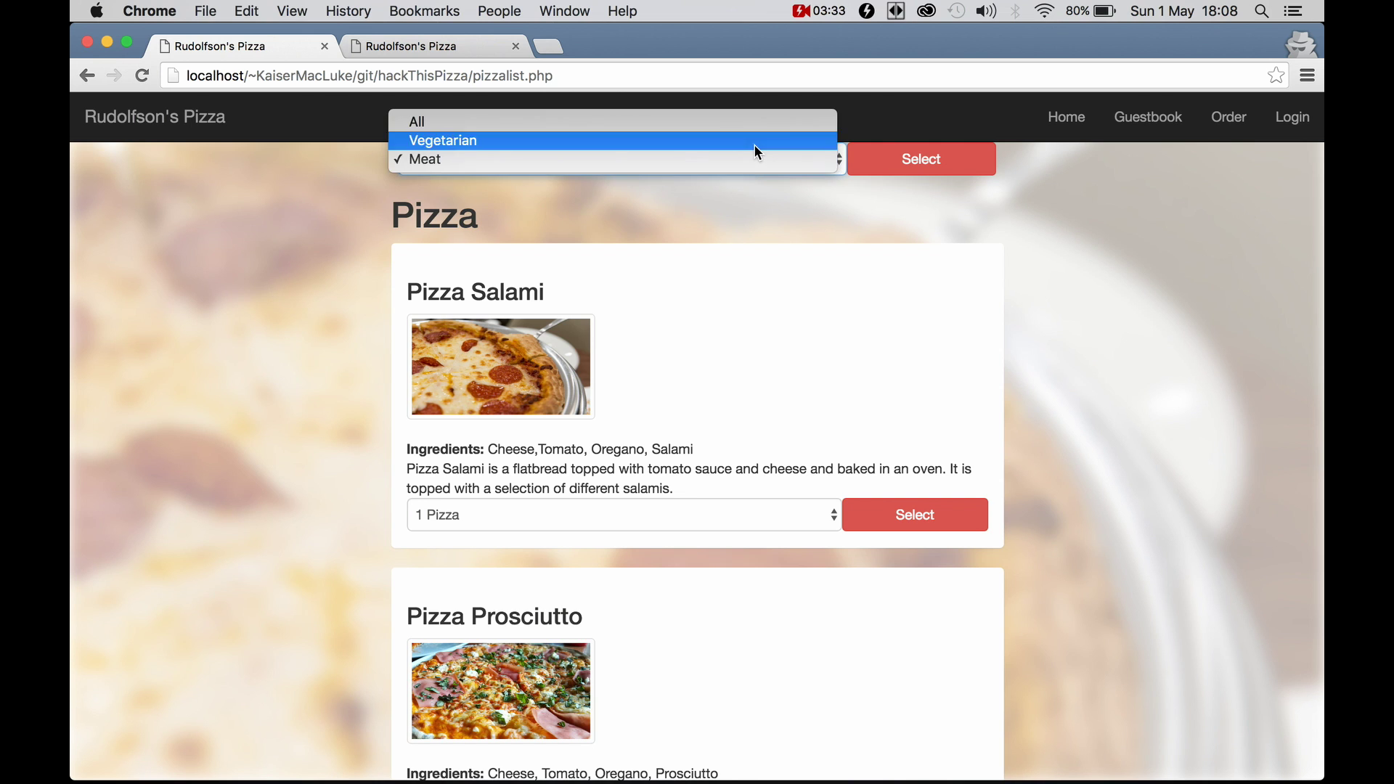
click(754, 144)
click(894, 166)
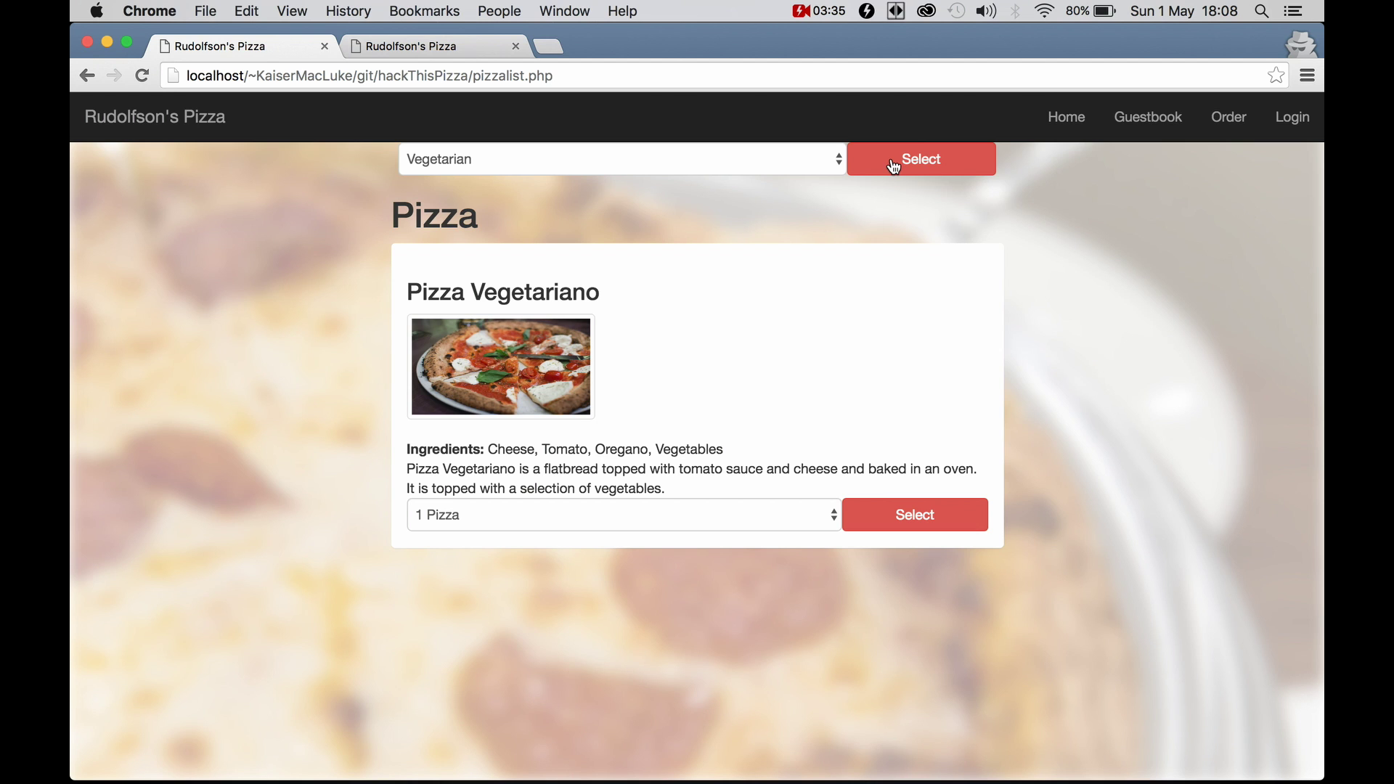
right_click(895, 165)
click(945, 321)
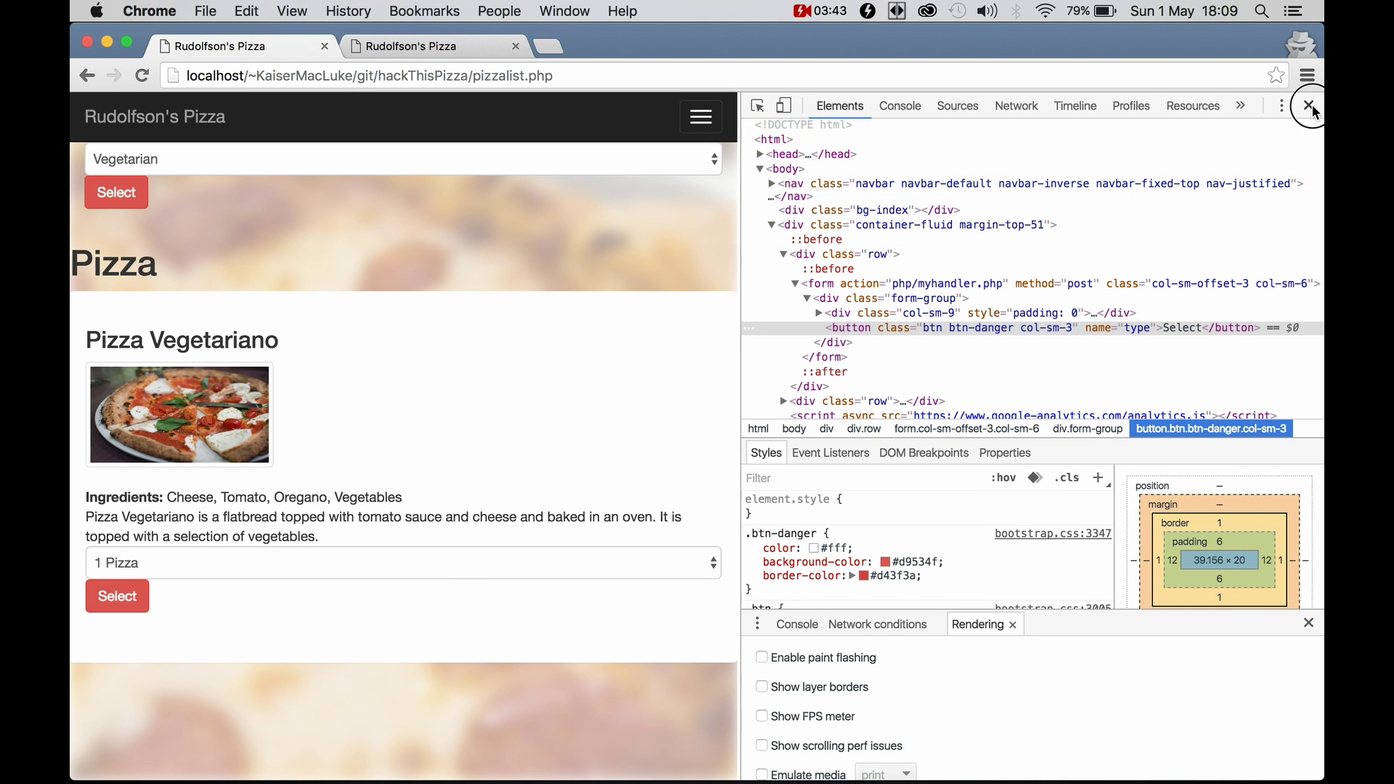
click(1310, 107)
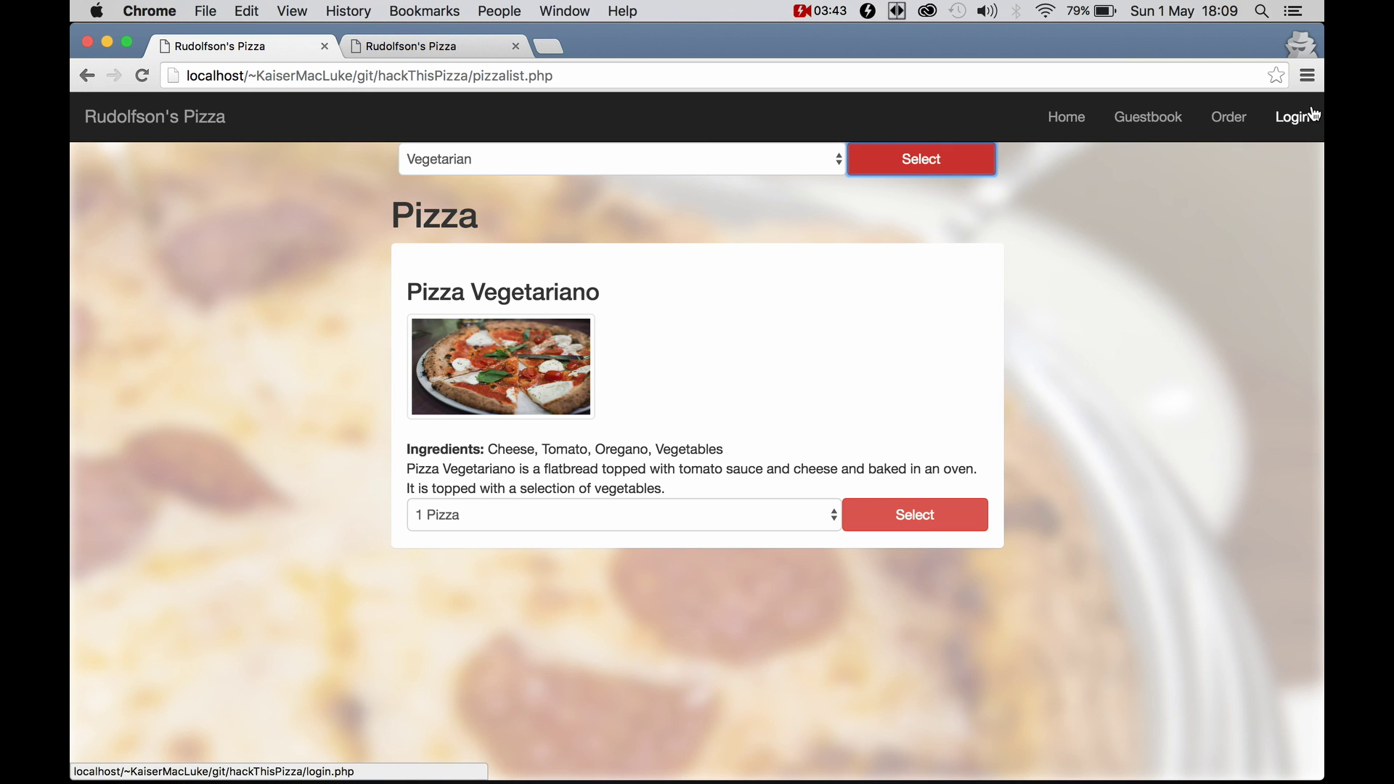
Go back to the home page and open the guestbook page
click(1068, 124)
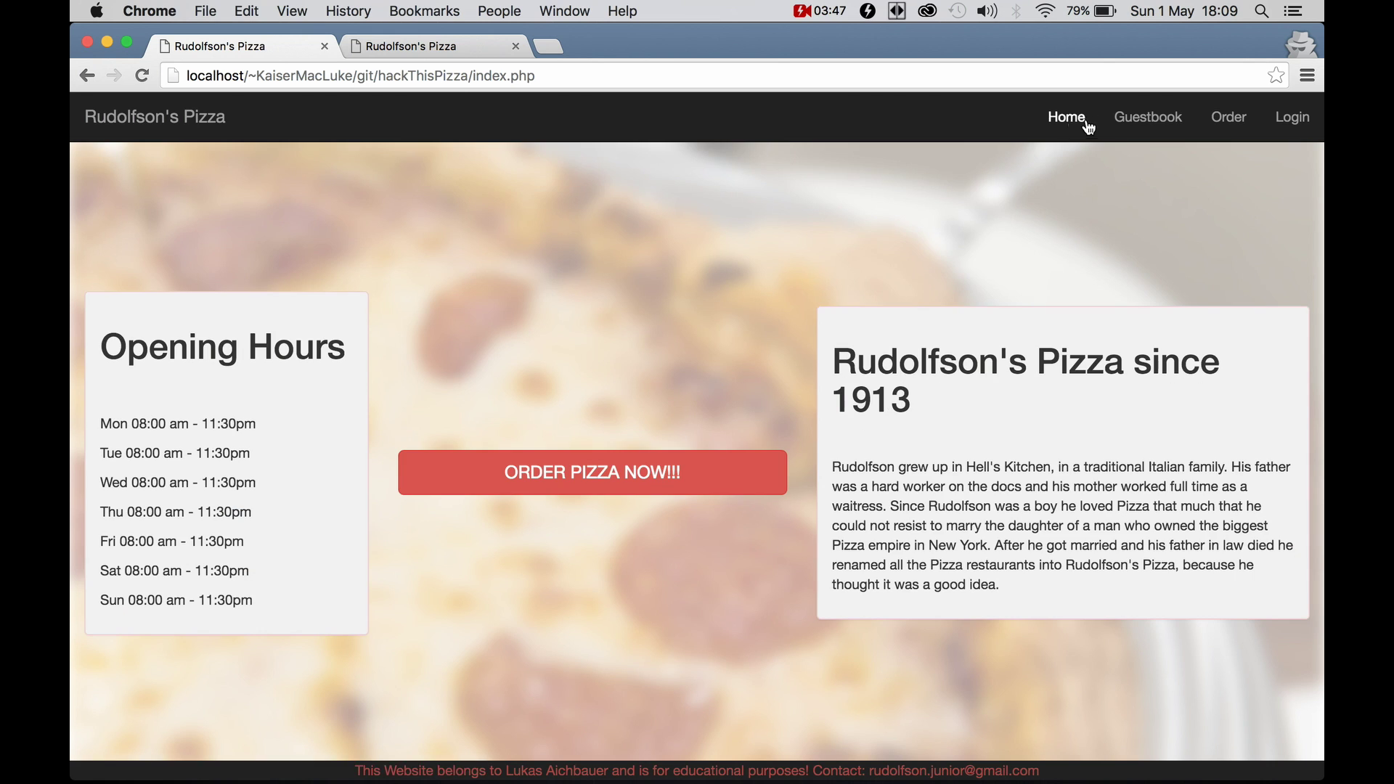
click(1139, 125)
scroll(780, 419, down, 2)
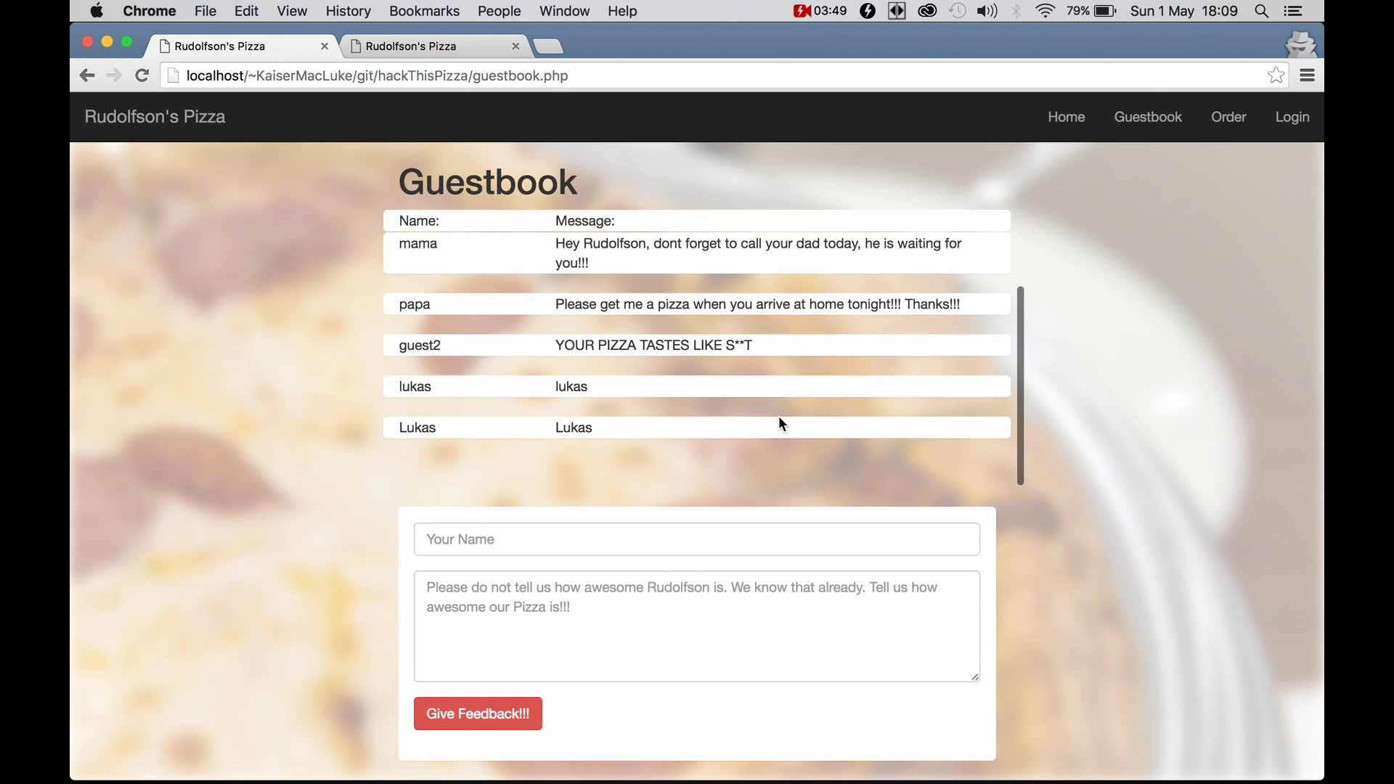
scroll(780, 419, up, 2)
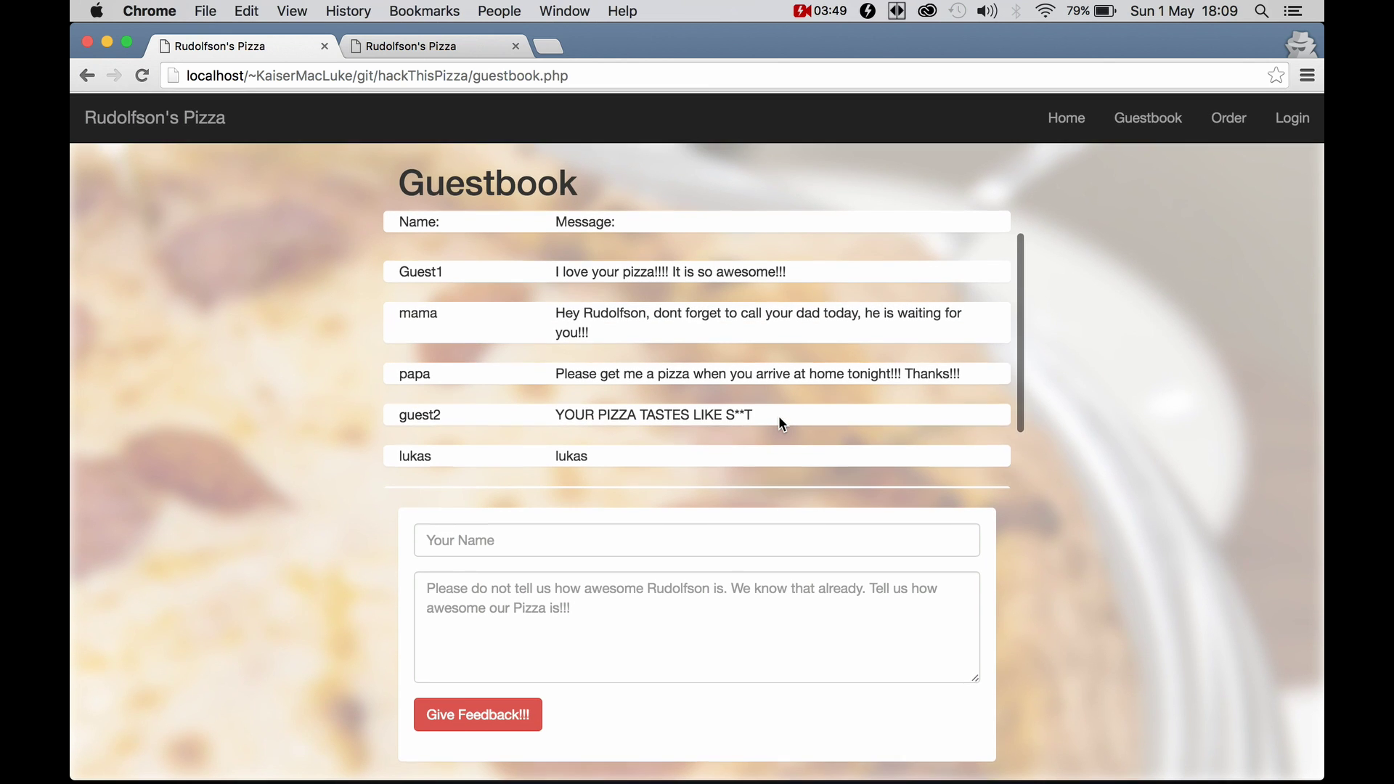
Post a guestbook entry with name and message 'Lukas' and highlight the new entry
click(562, 546)
text(Lukas)
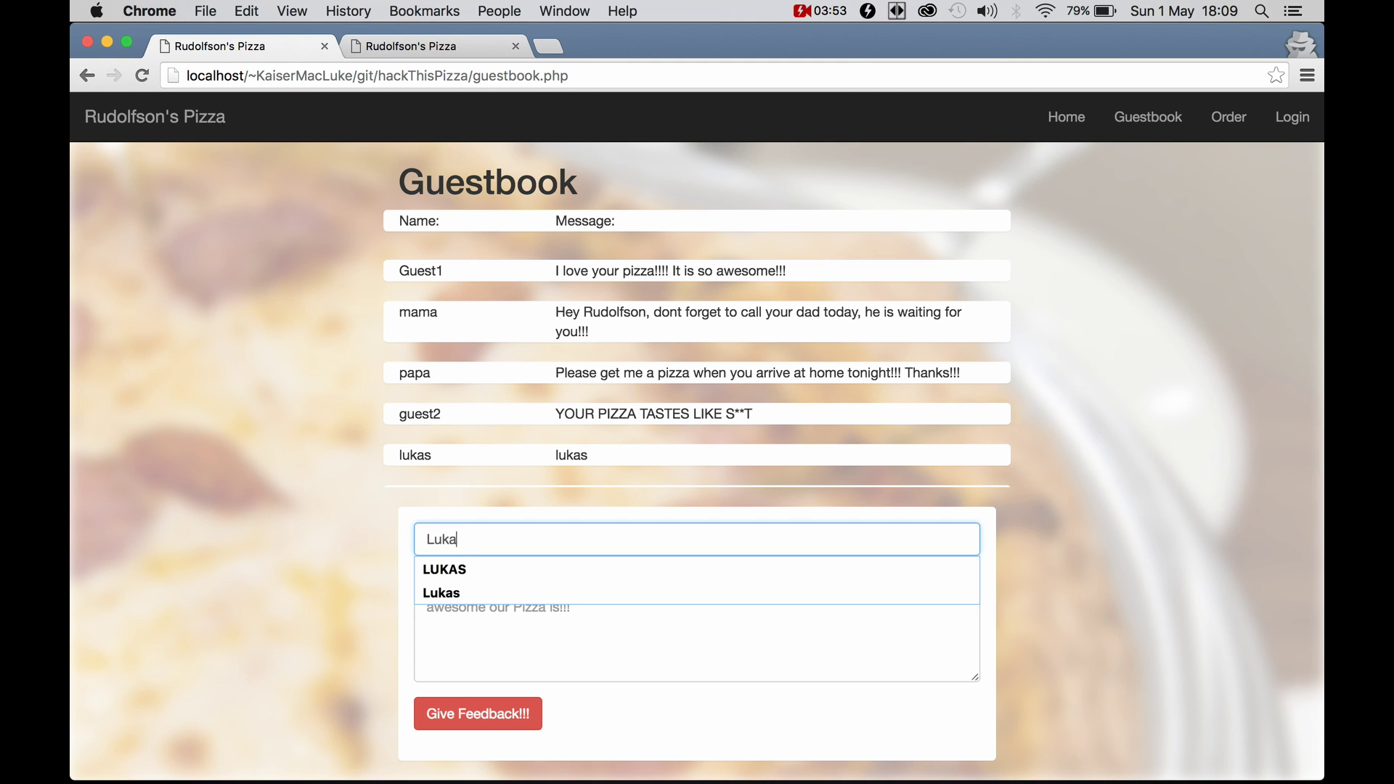
key(Tab)
text(Lukas)
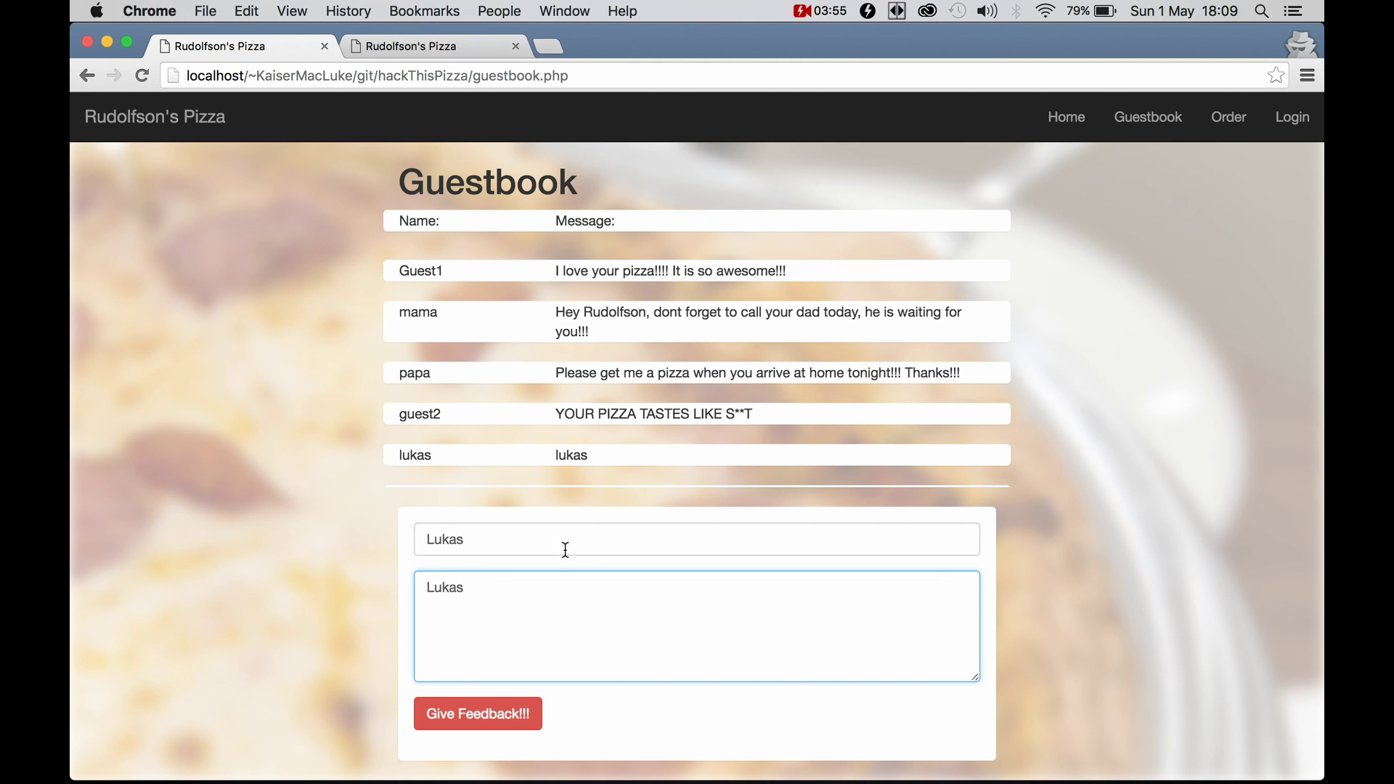
click(502, 719)
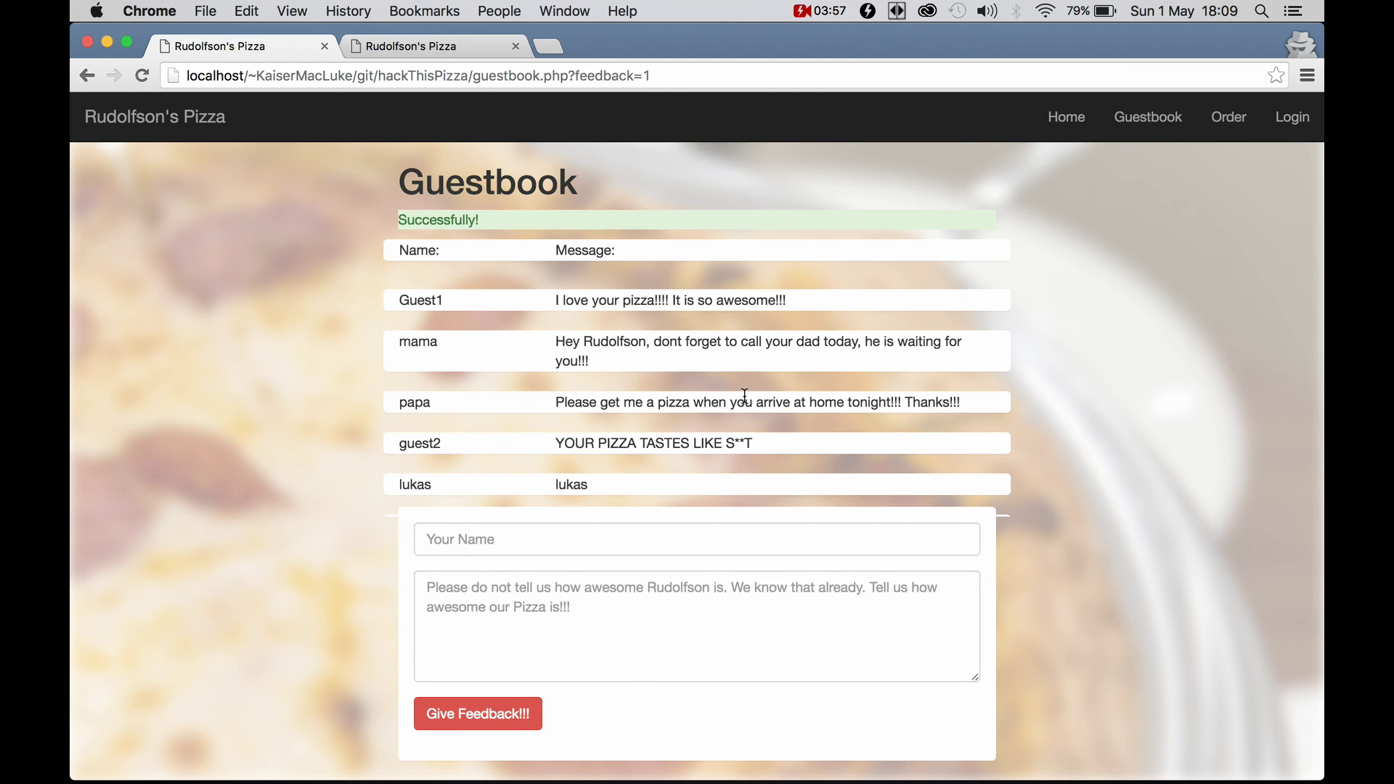
scroll(681, 419, down, 3)
drag(608, 471, 386, 461)
Post a guestbook entry with name and message 'Kathi', check it in the list
click(468, 537)
text(Kathi)
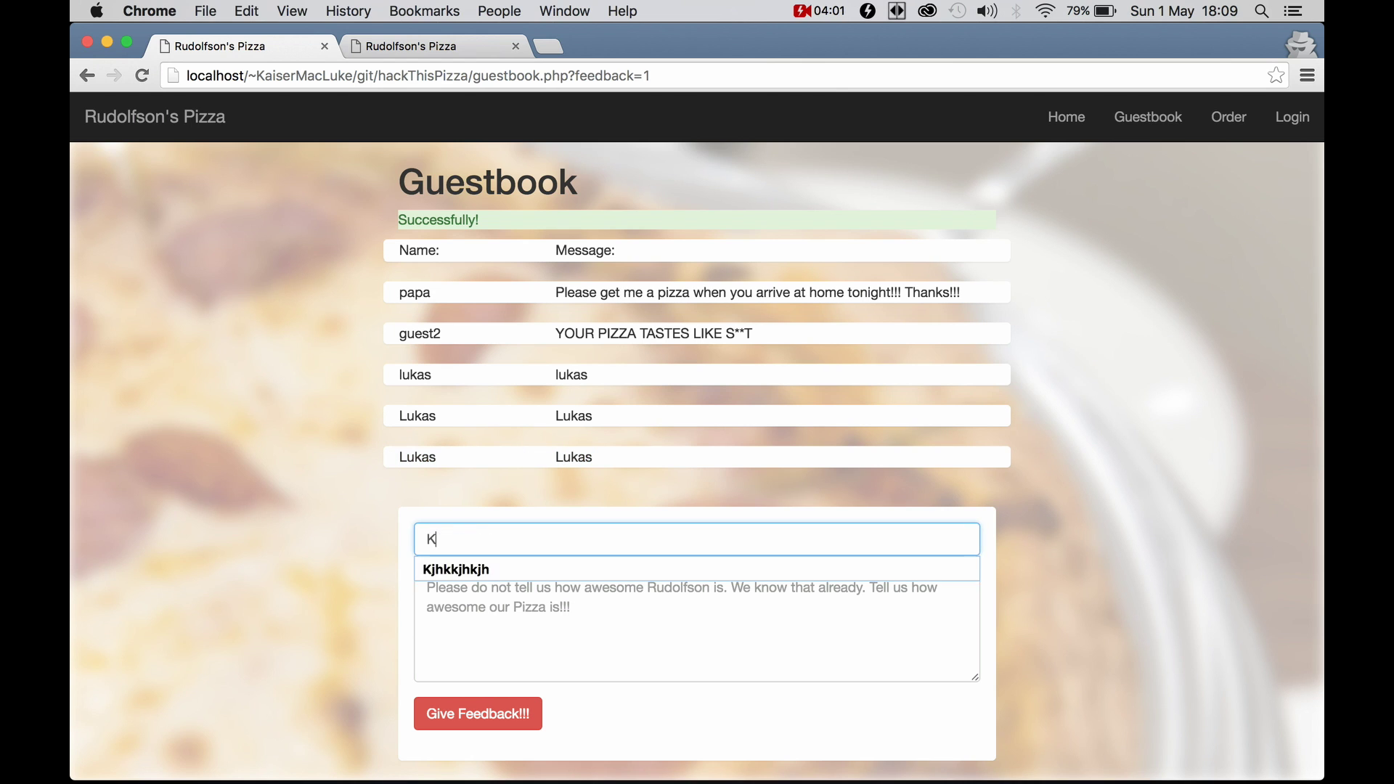
key(Tab)
text(Kathi)
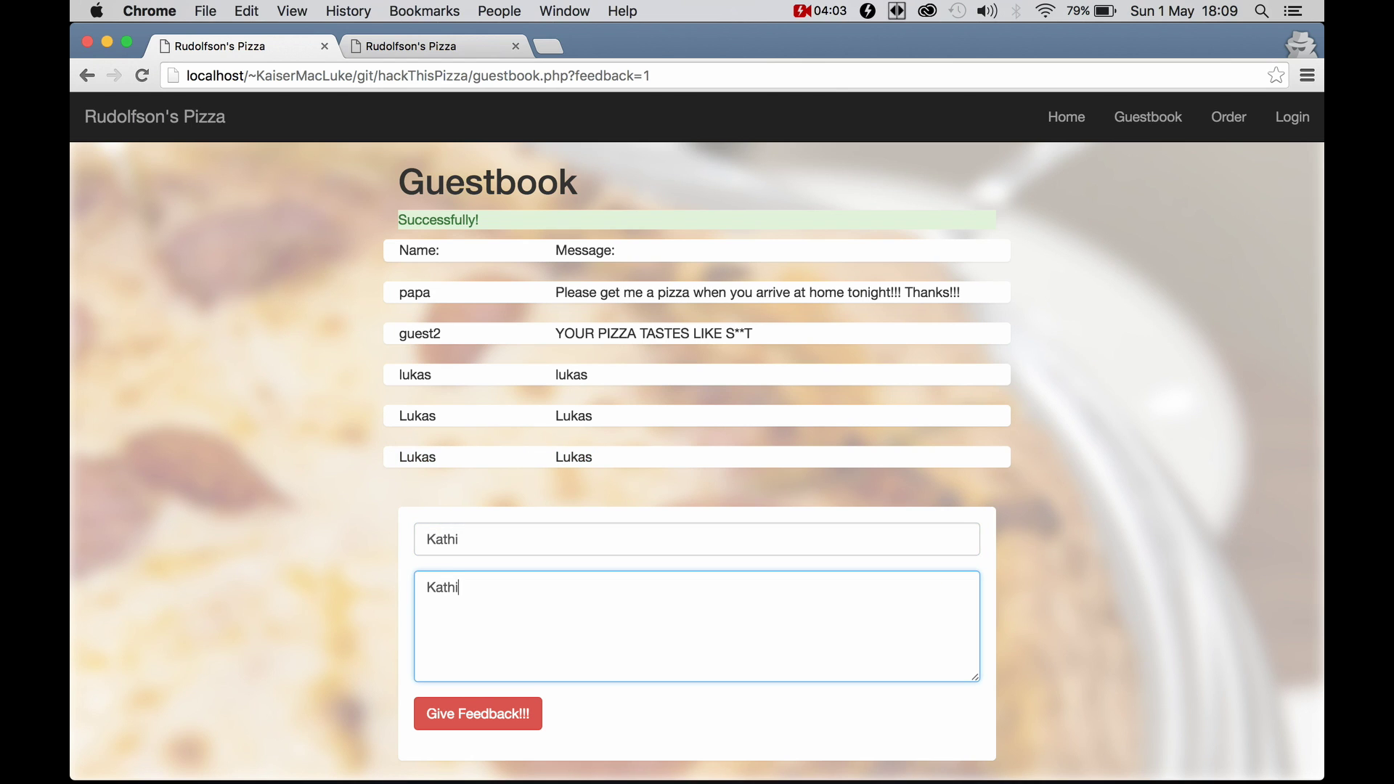
click(483, 713)
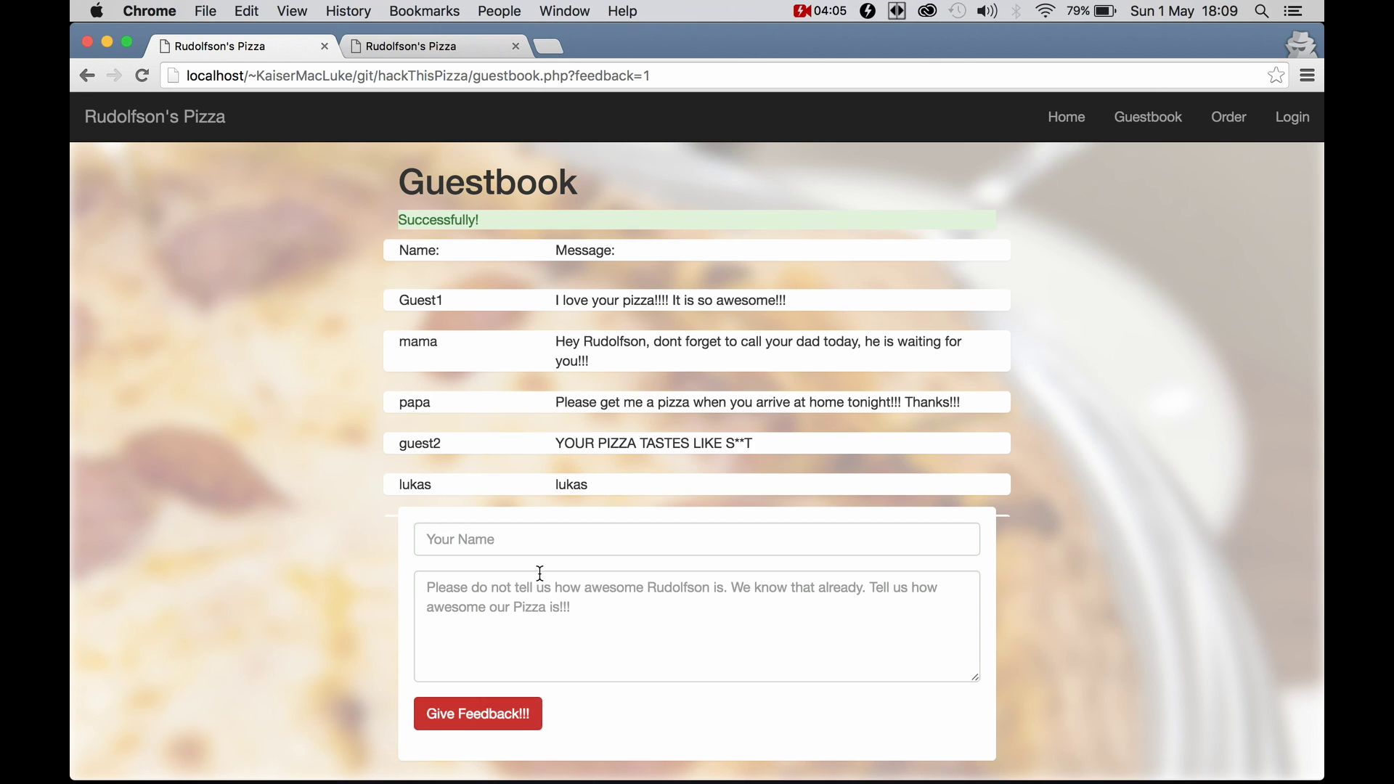
scroll(635, 433, down, 3)
drag(626, 435, 395, 448)
click(418, 455)
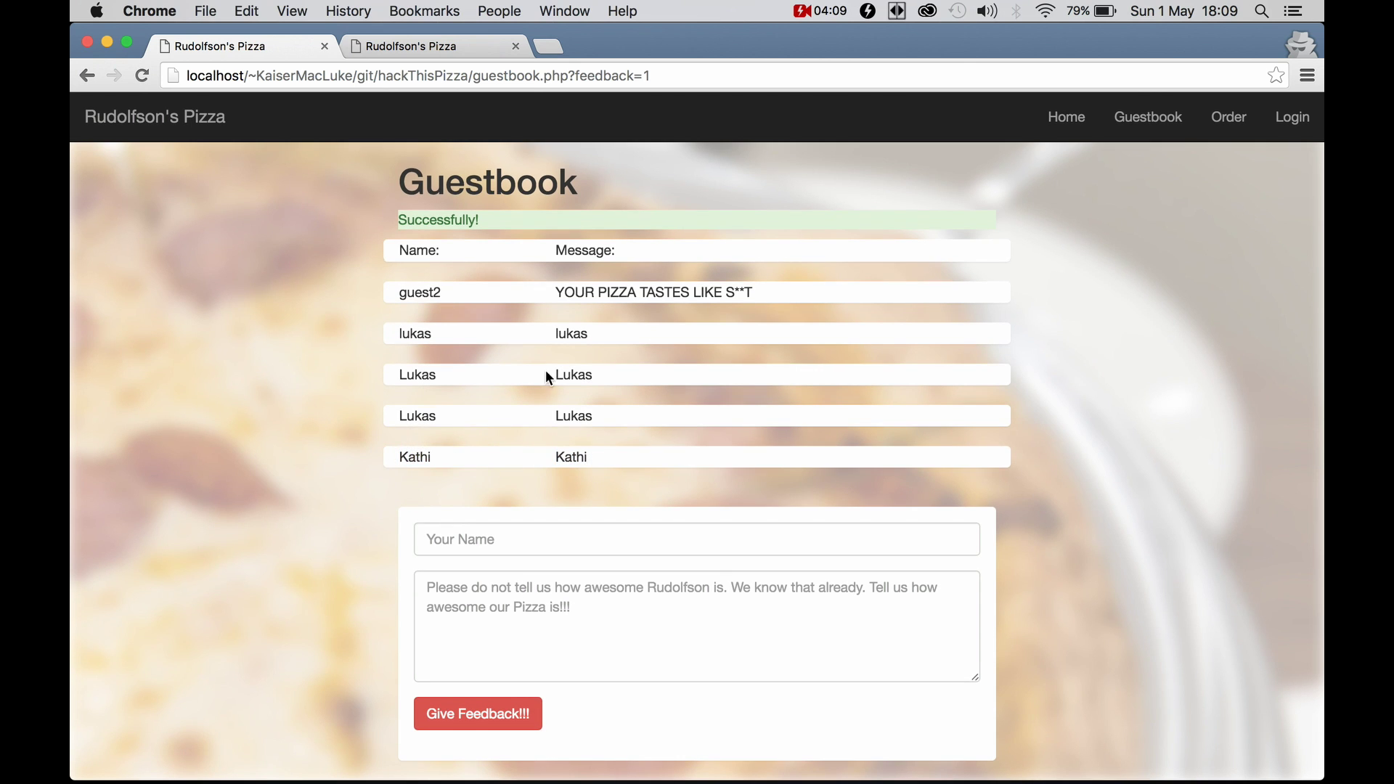
click(514, 635)
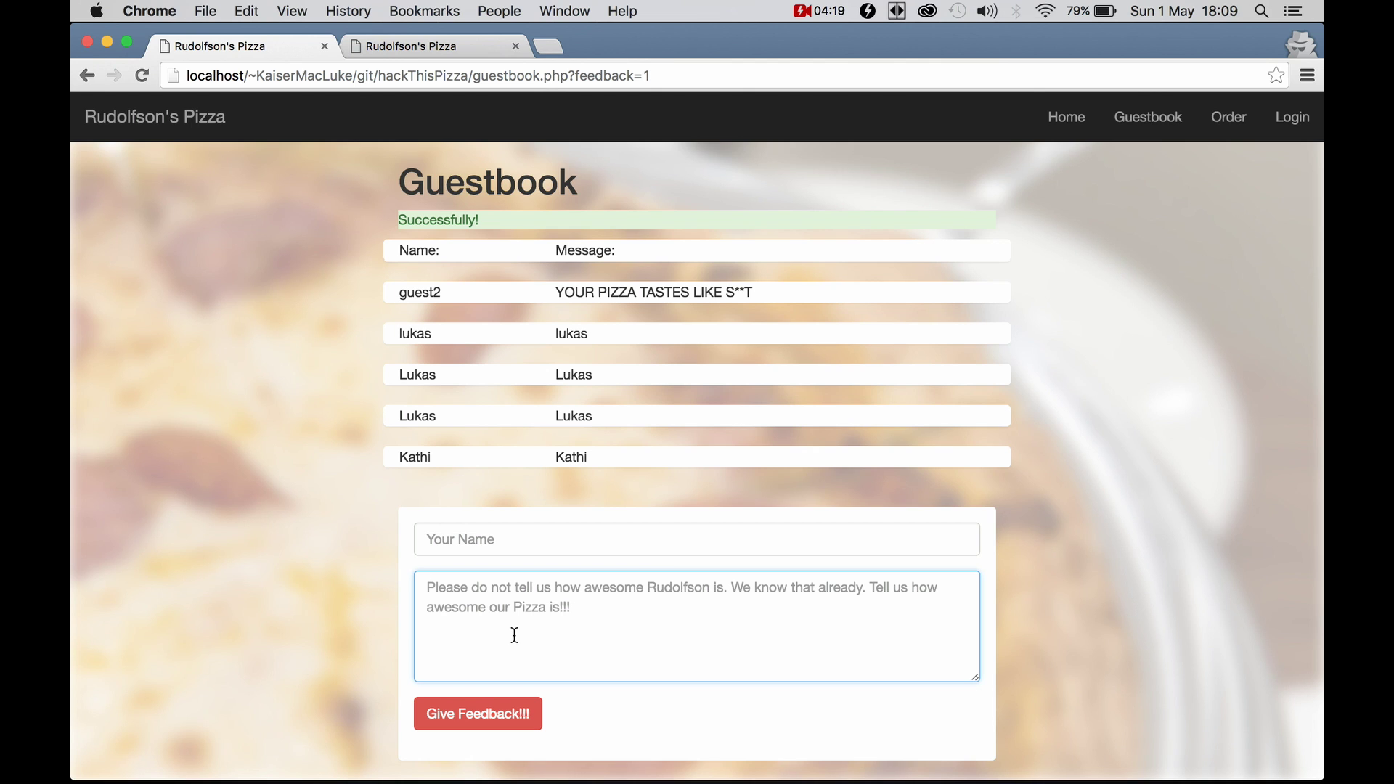
right_click(632, 716)
click(685, 760)
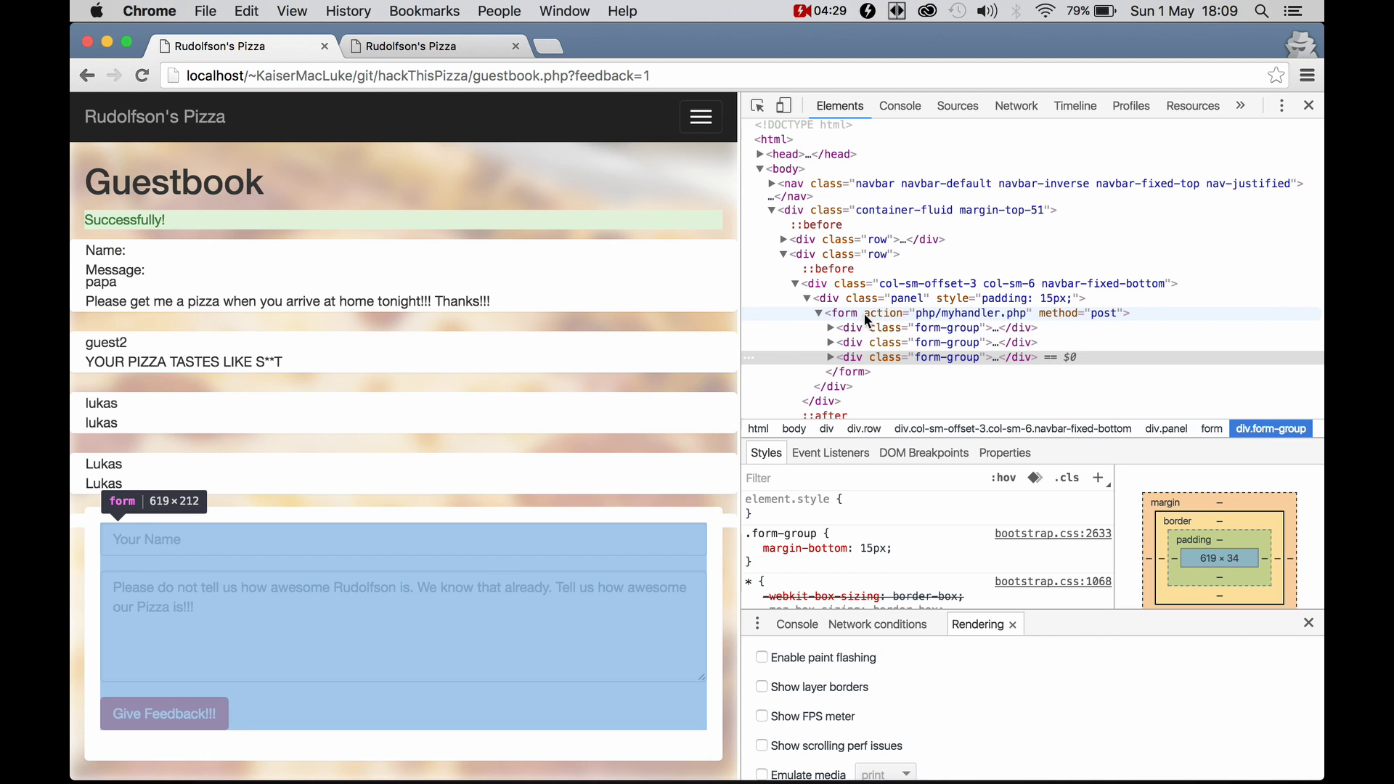
double_click(952, 311)
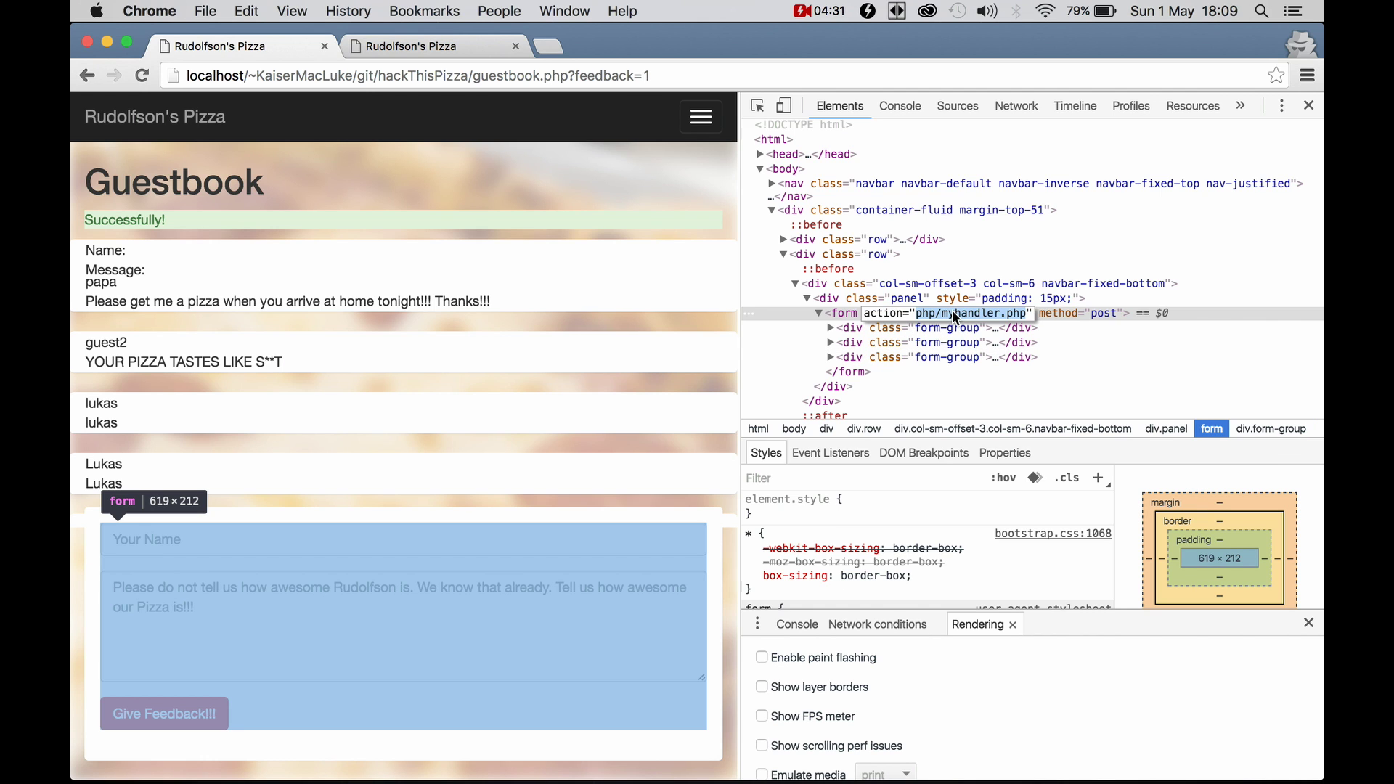
double_click(1105, 314)
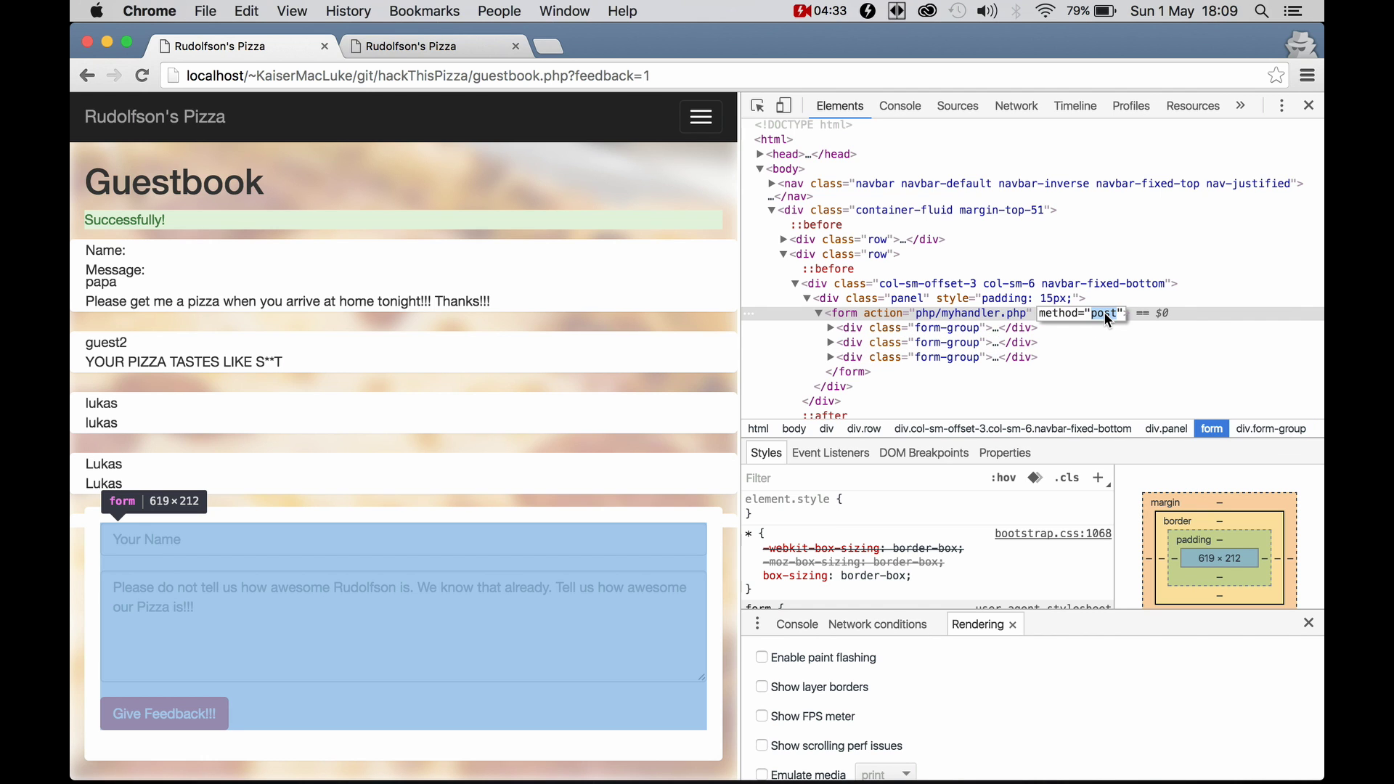
click(1309, 106)
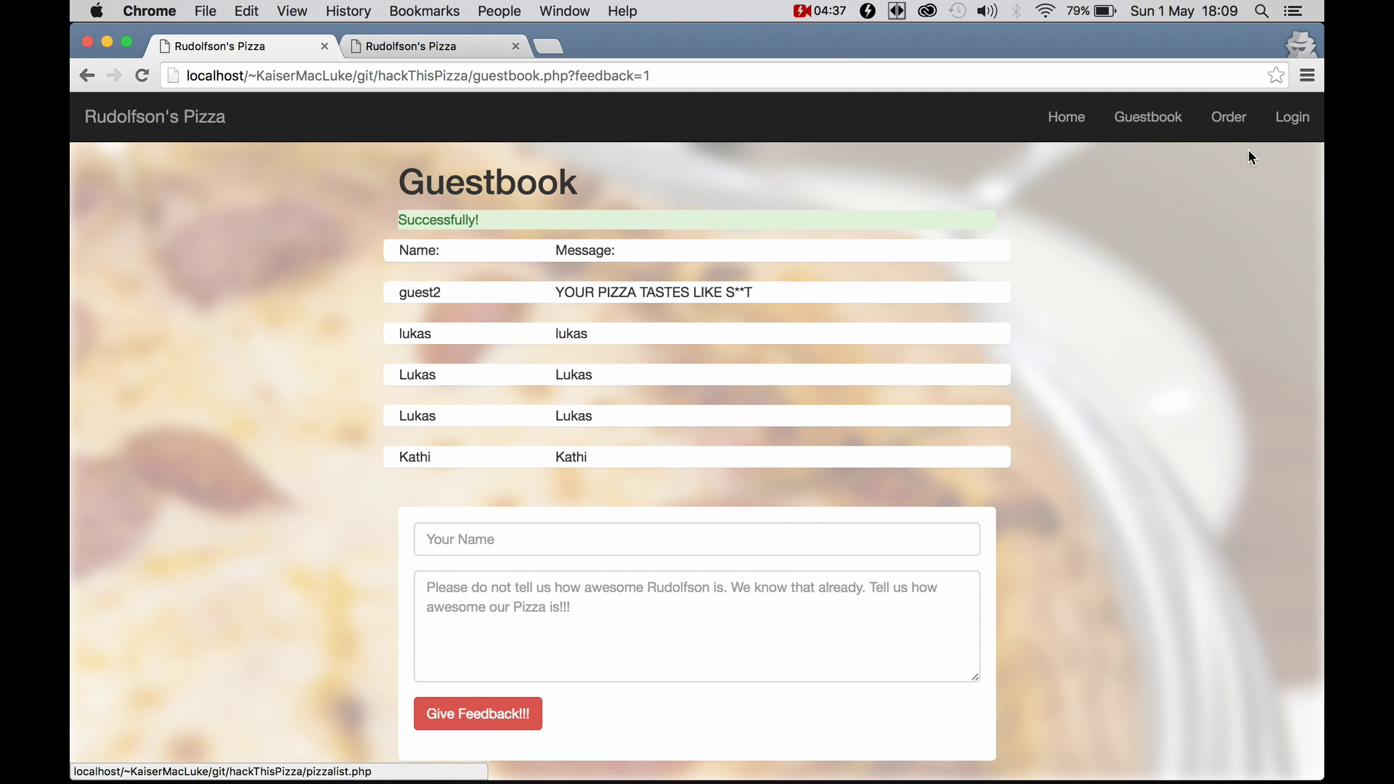
On the login page, enter the username 'admin' and type a password without submitting
click(1290, 129)
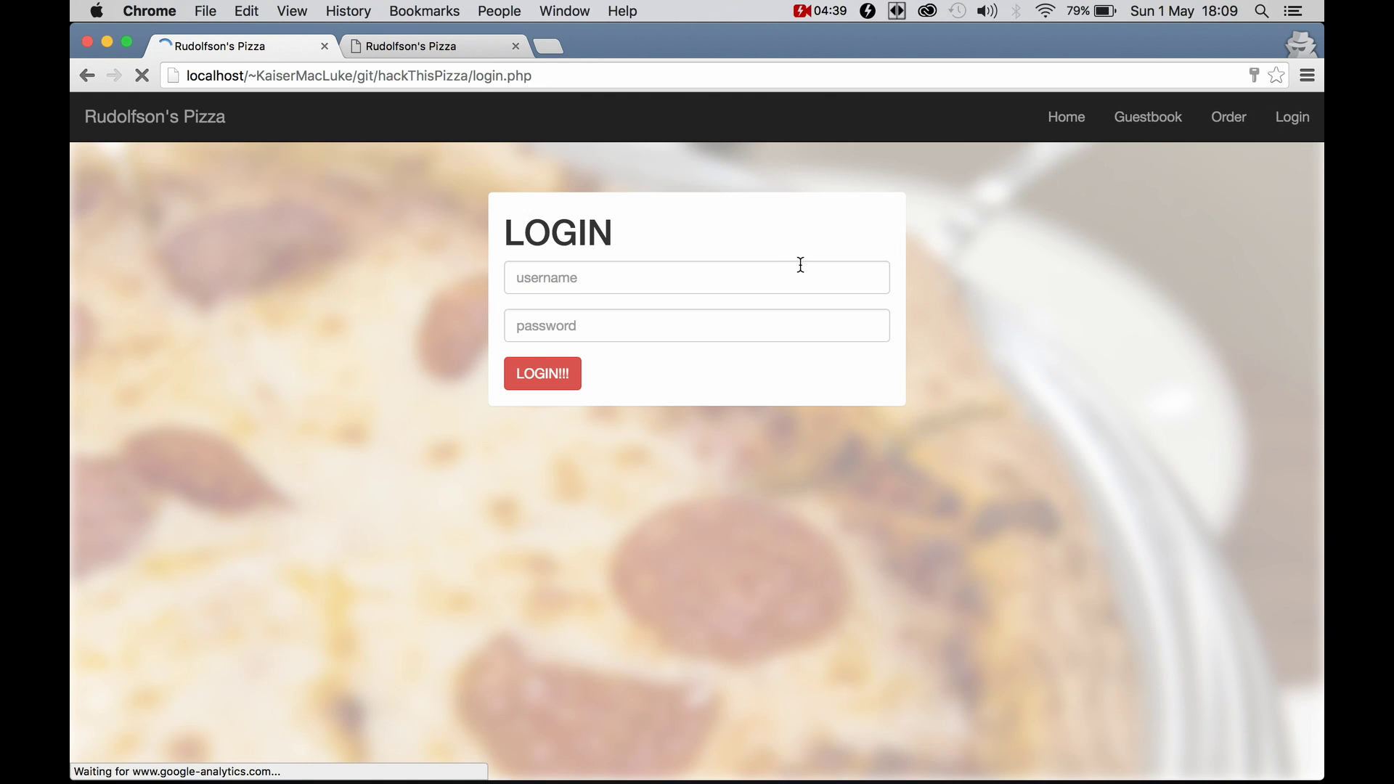
click(794, 269)
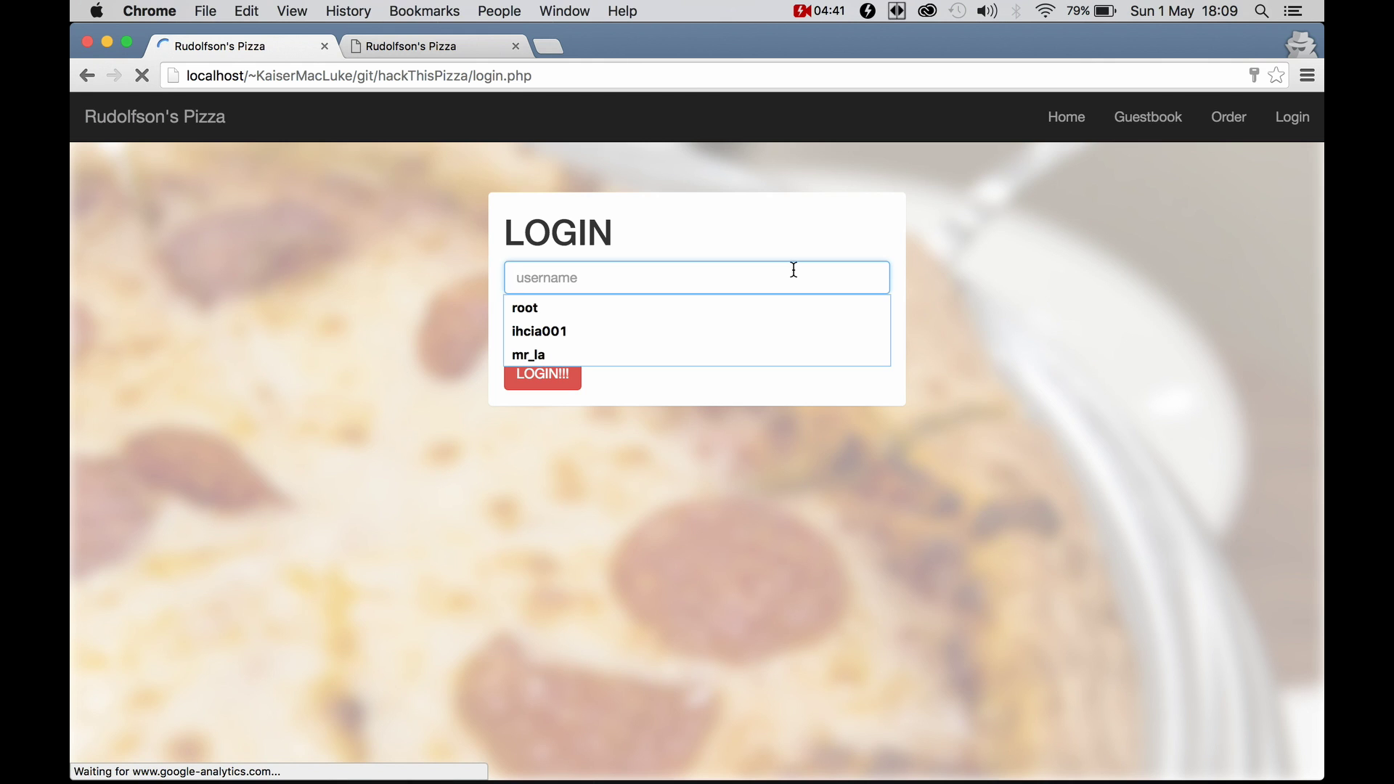
click(991, 269)
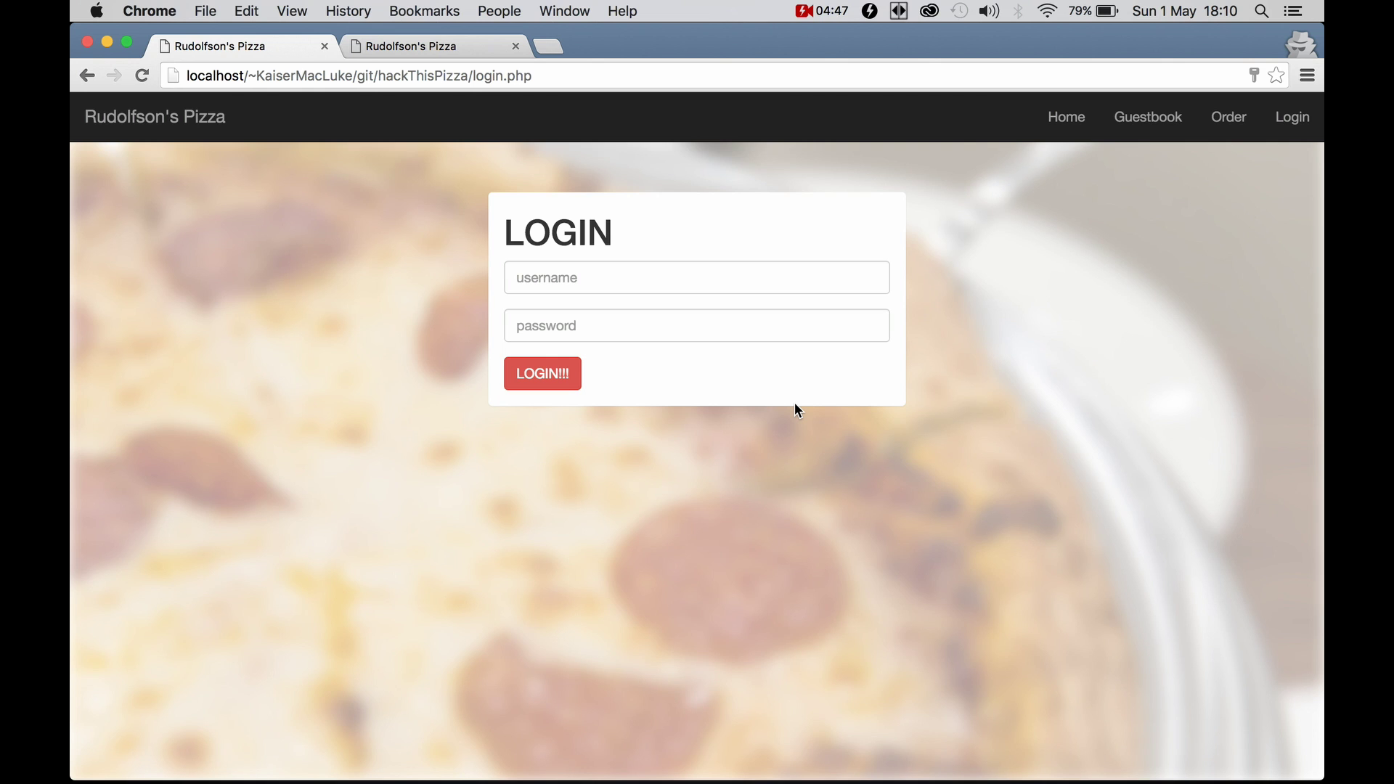
click(742, 283)
text(admin)
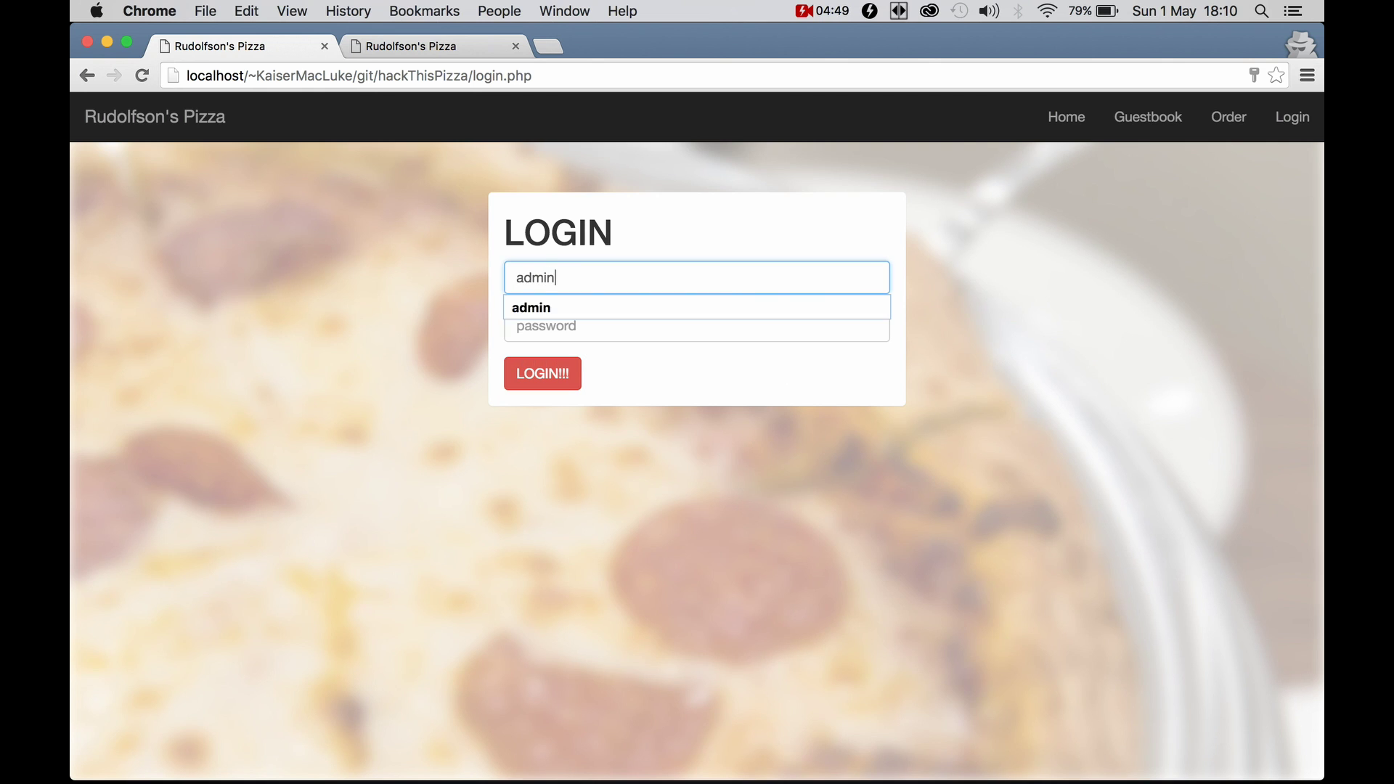
key(Tab)
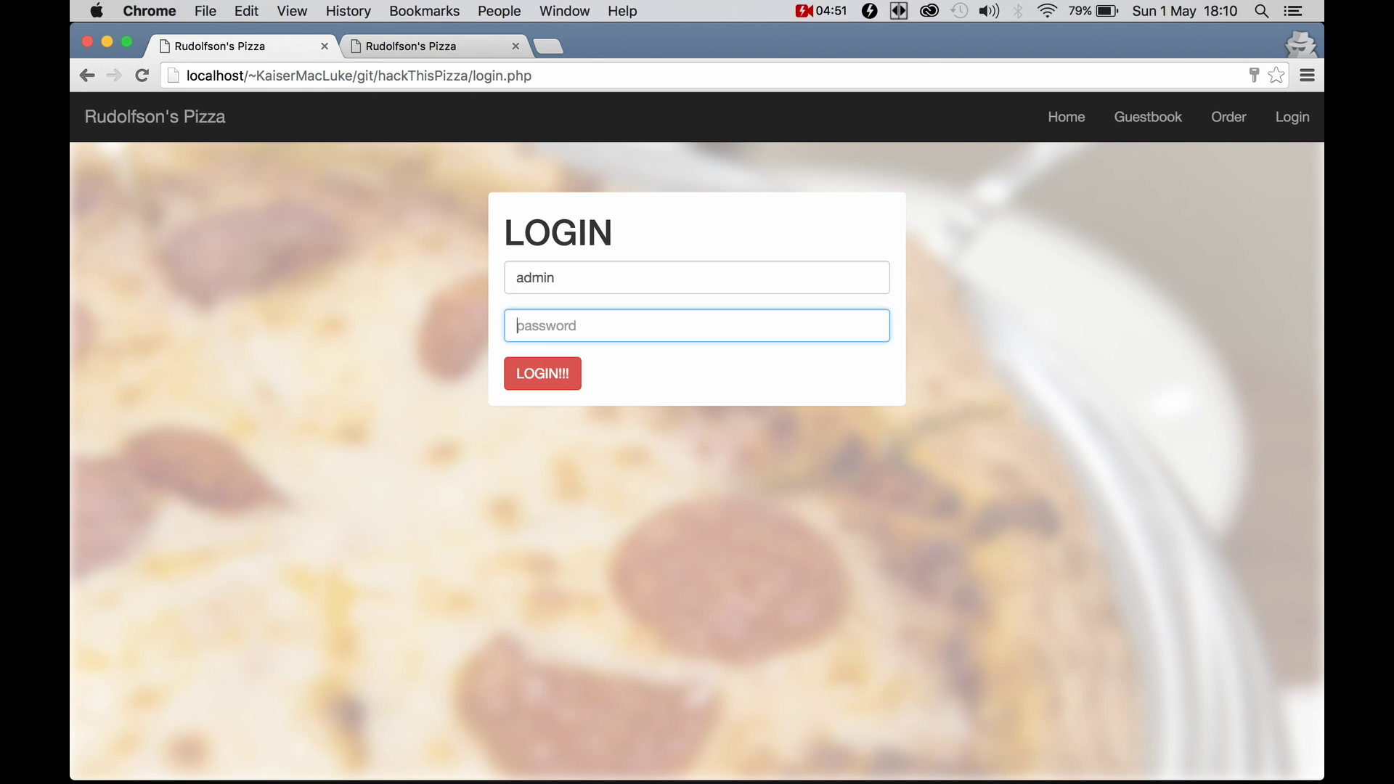
text(•••••••••)
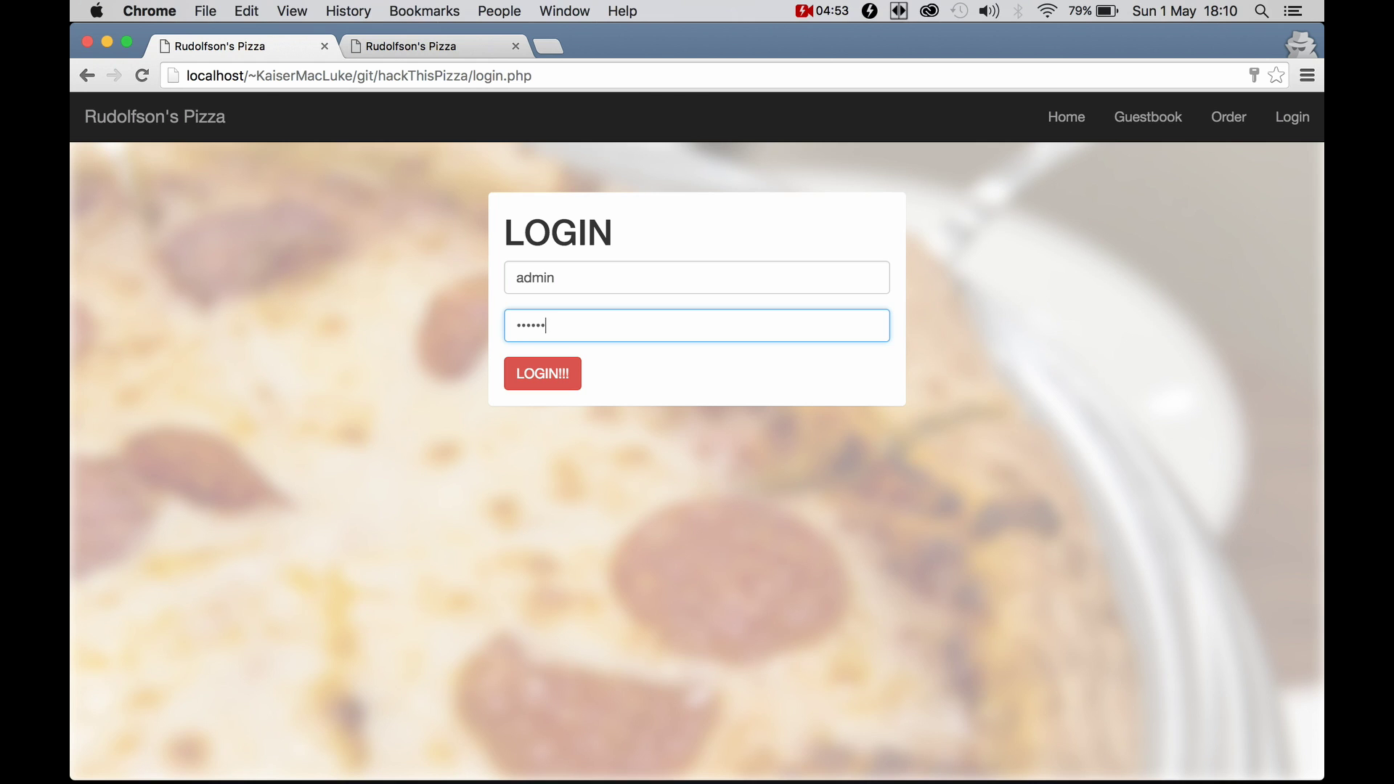
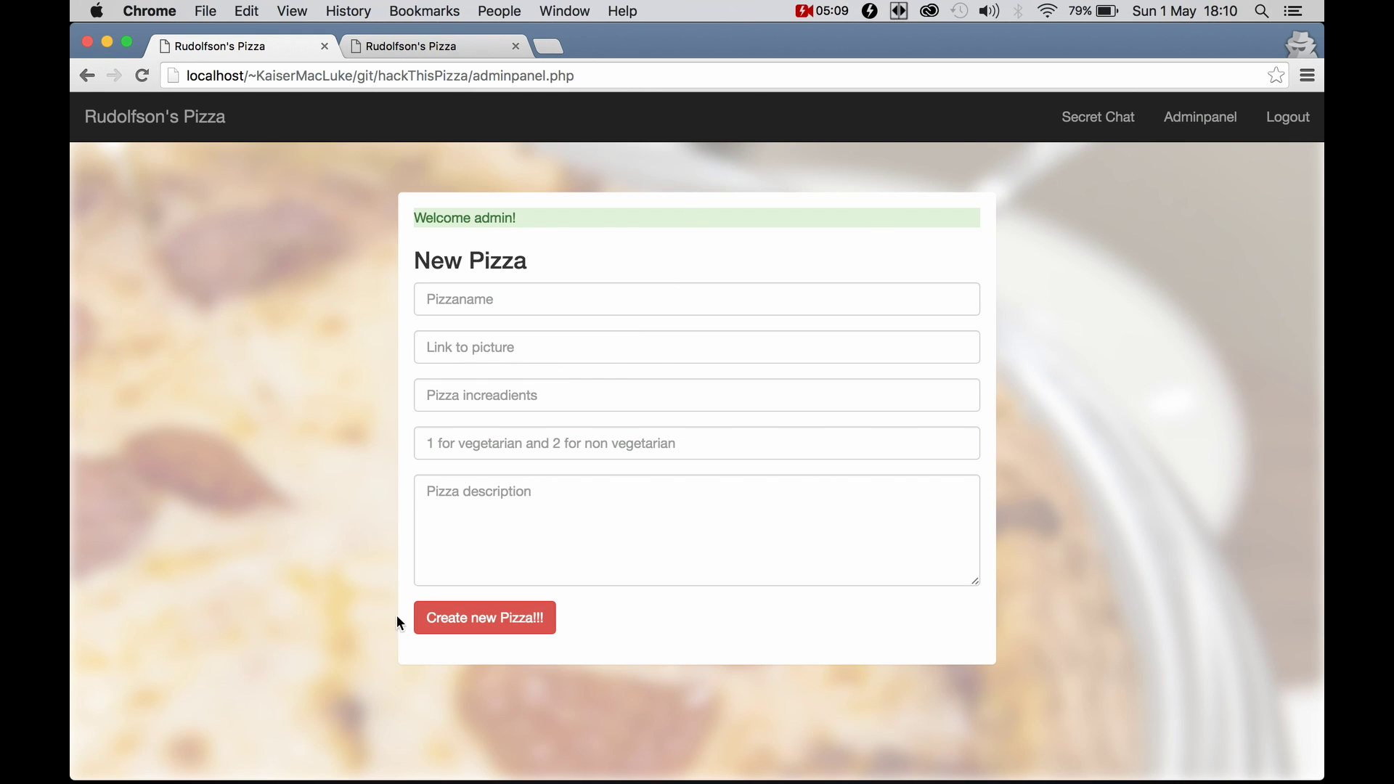
Go from the admin panel to the Secret Chat page
click(1092, 122)
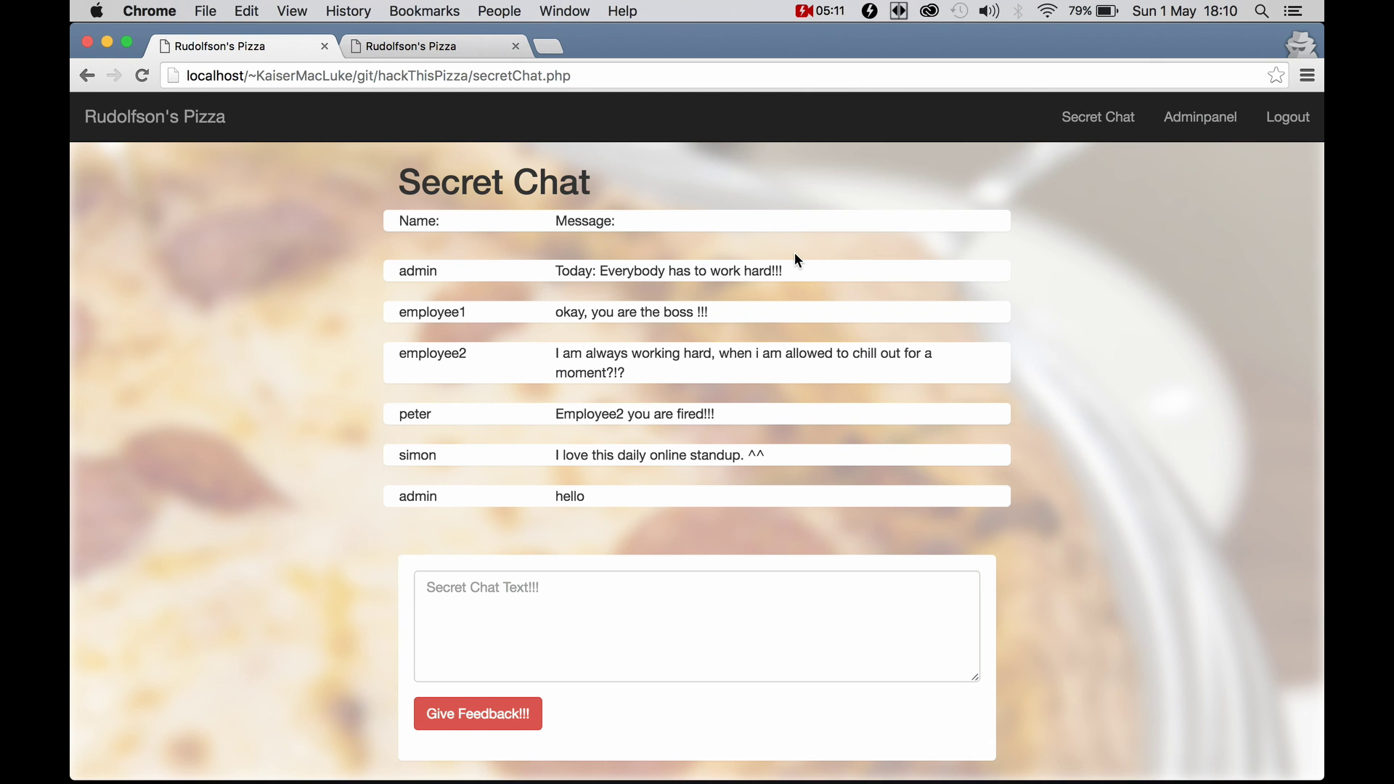
scroll(645, 312, down, 3)
scroll(645, 312, up, 3)
Post the message 'Hello' to the chat as admin
click(654, 586)
text(jhned)
key(BackSpace)
key(BackSpace)
key(BackSpace)
key(BackSpace)
key(BackSpace)
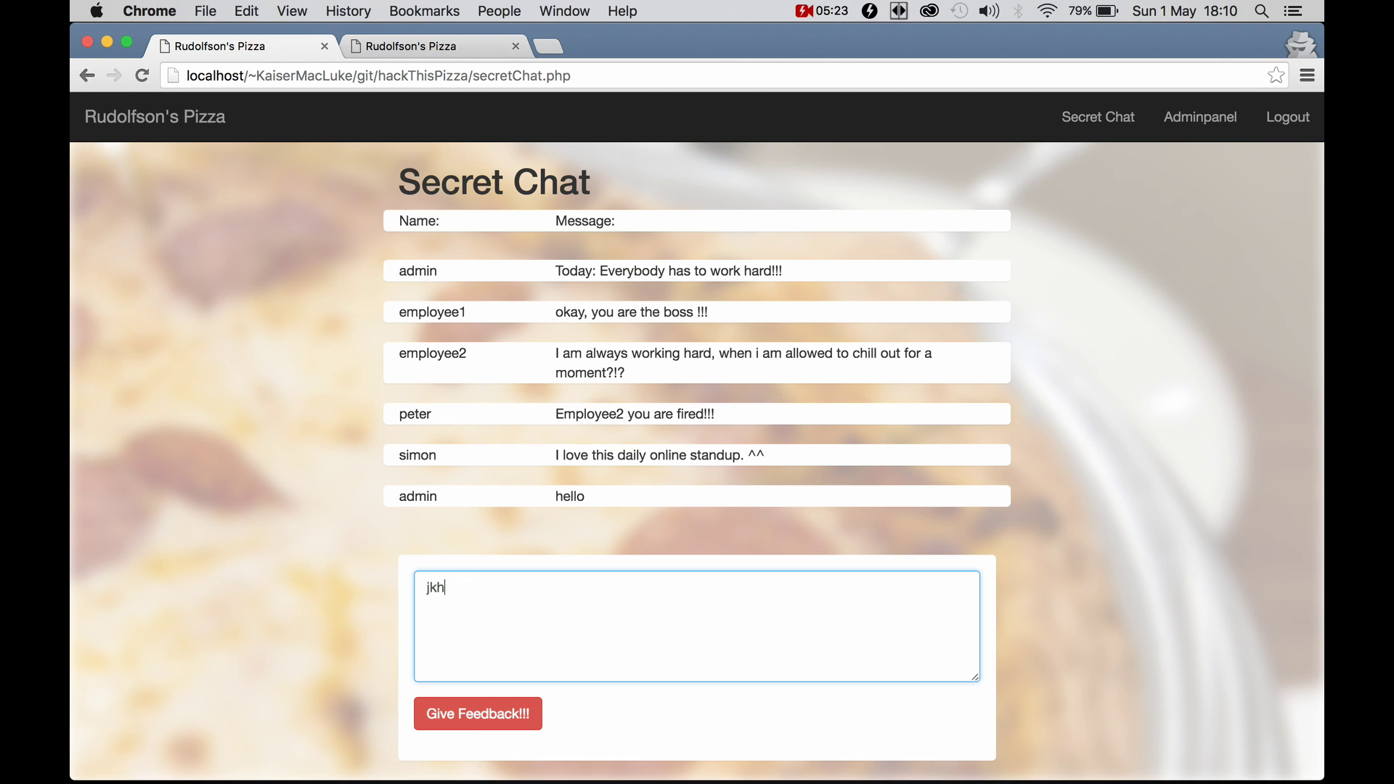
text(Hello)
click(505, 723)
scroll(711, 499, down, 5)
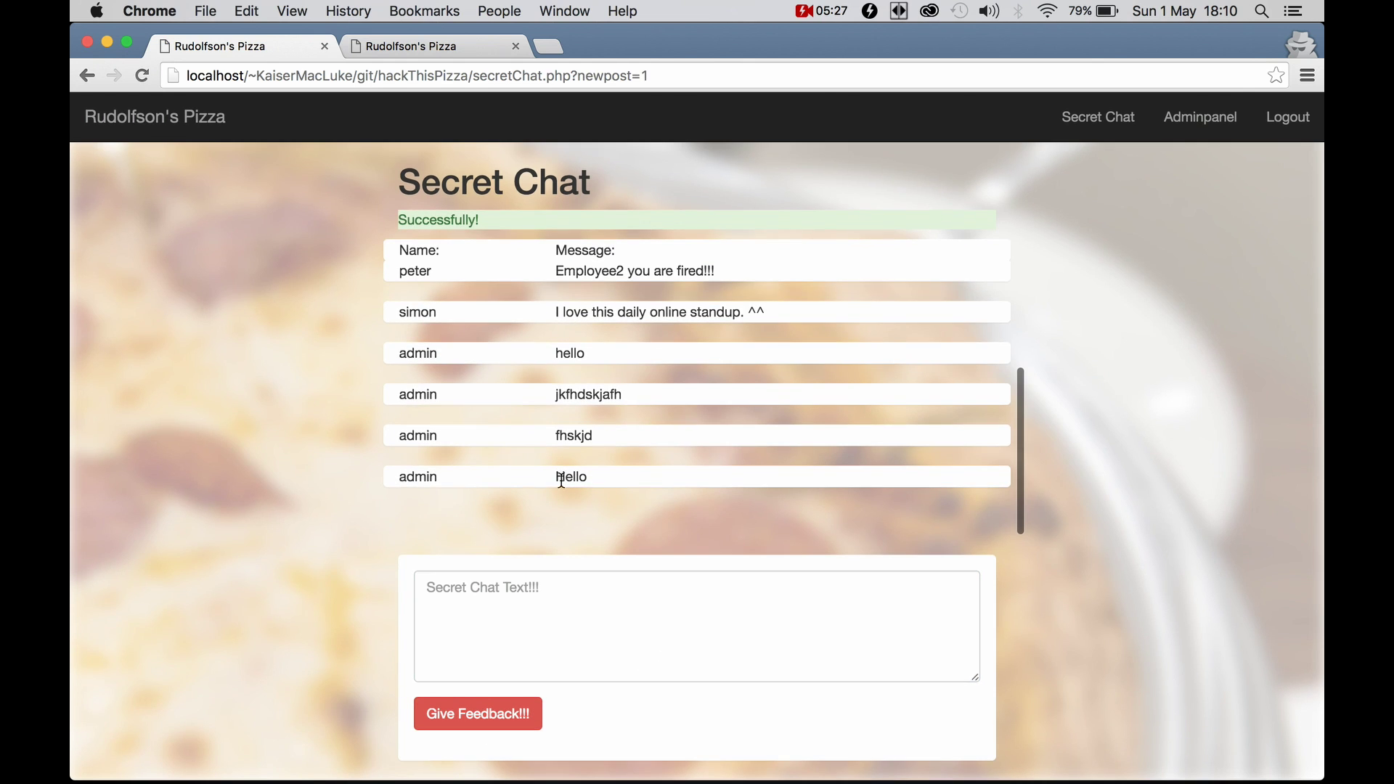
drag(589, 477, 398, 479)
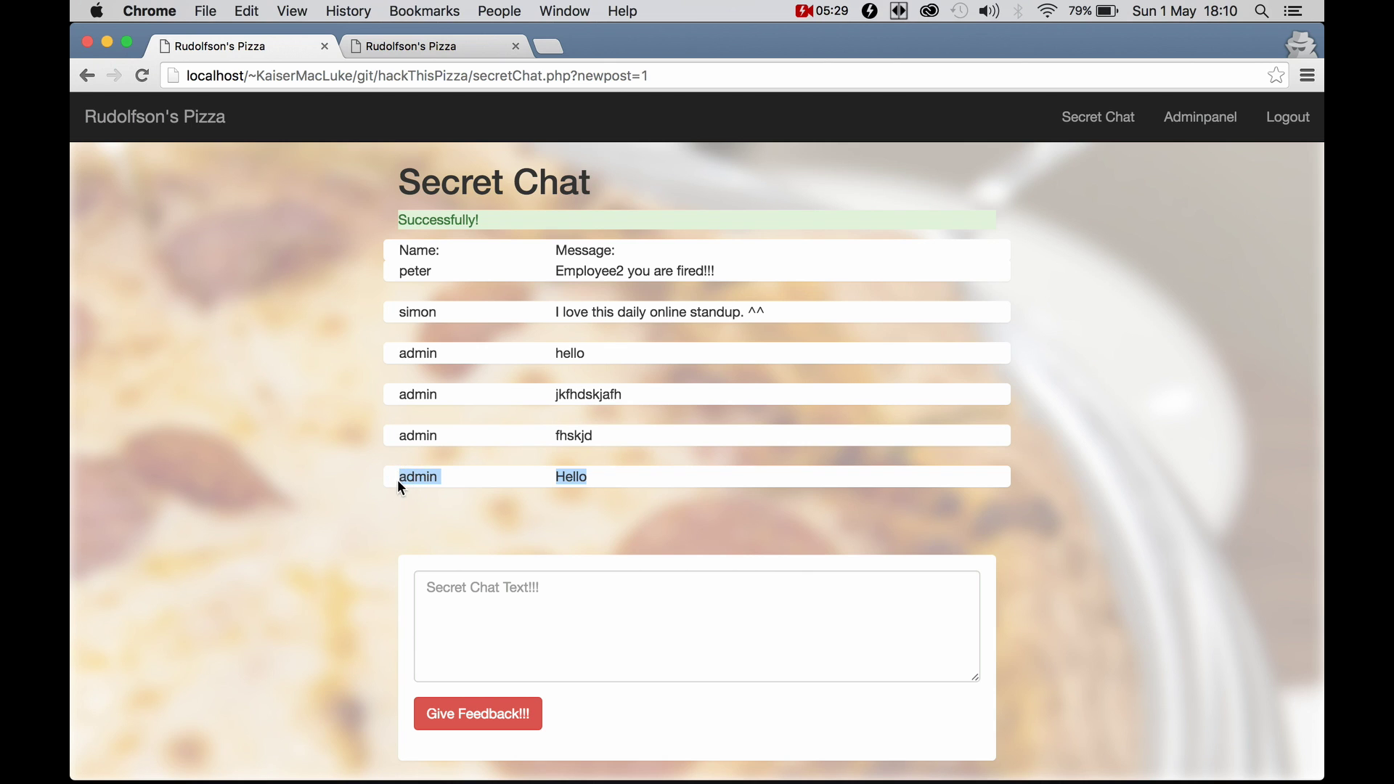
click(433, 477)
click(507, 591)
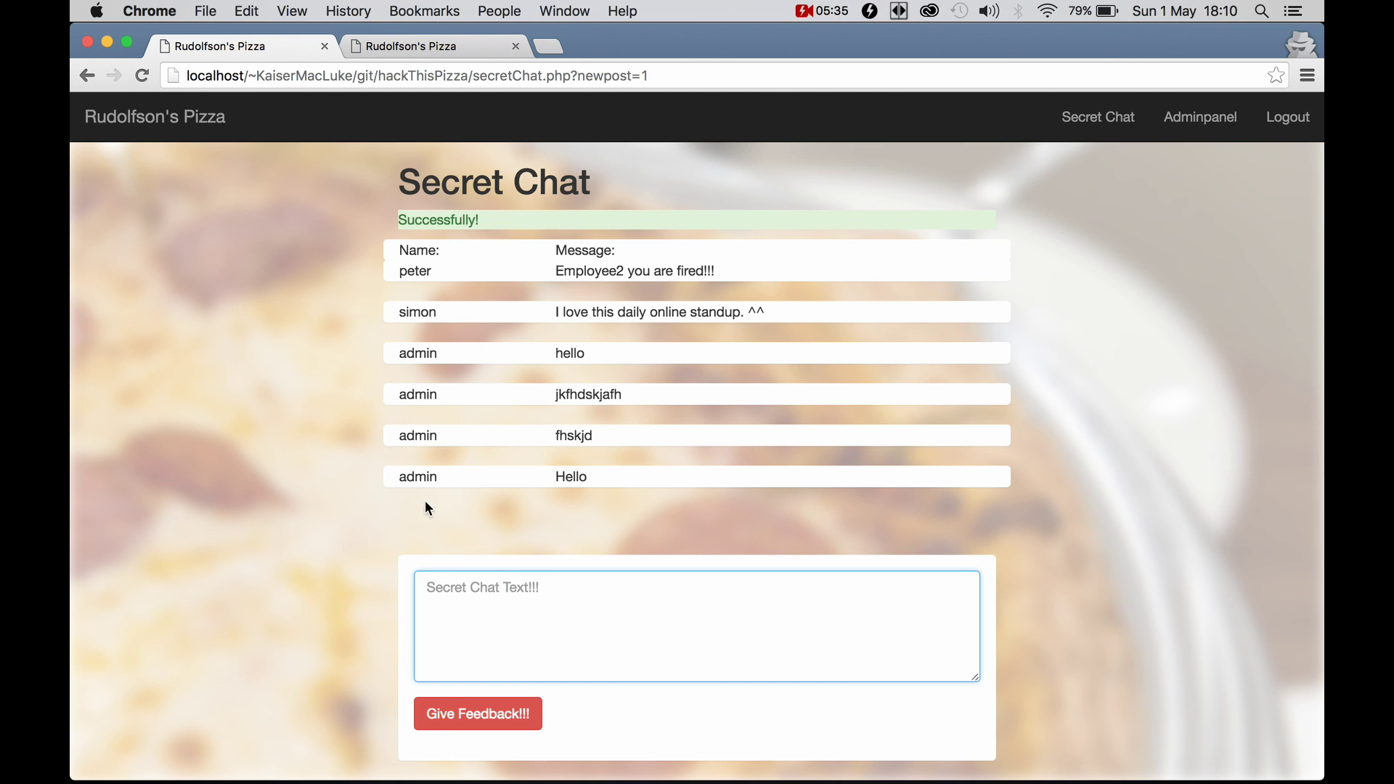
triple_click(416, 474)
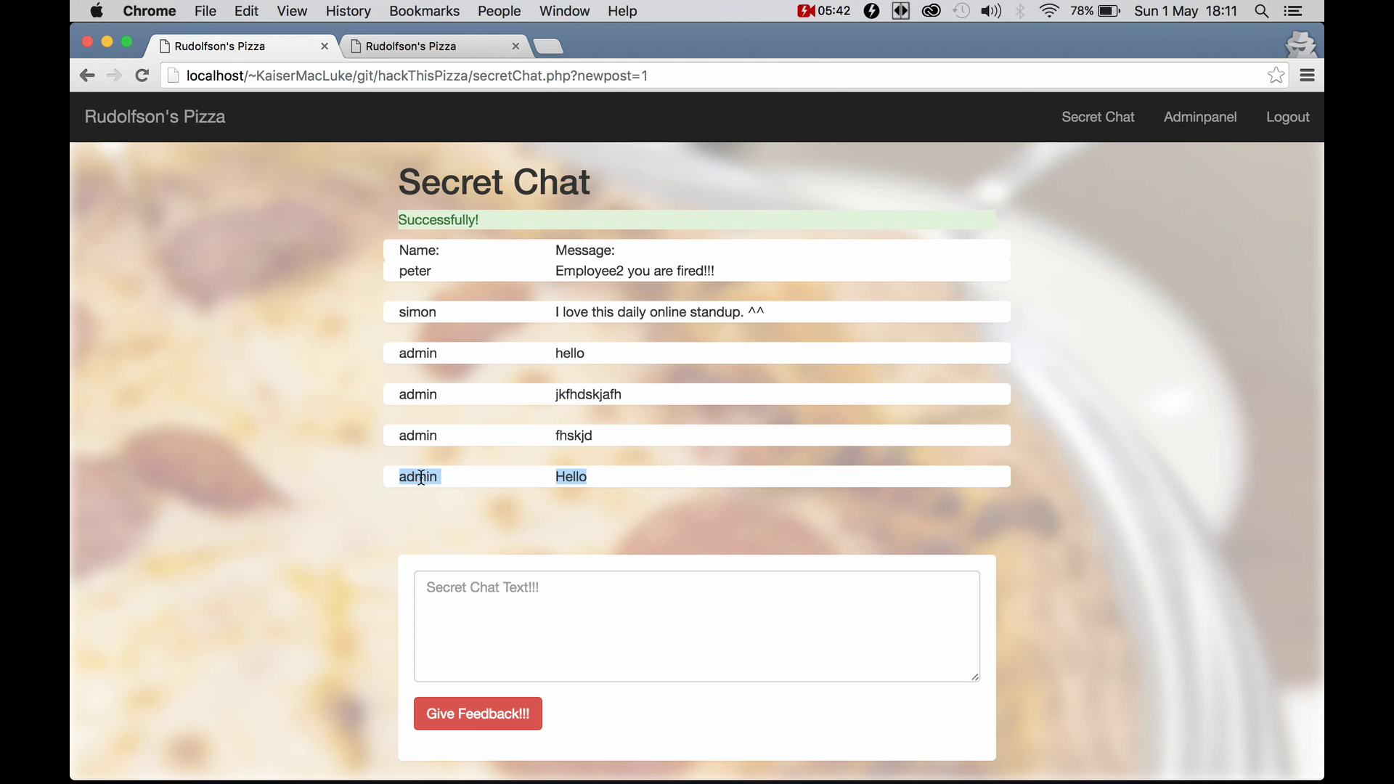
scroll(660, 400, up, 5)
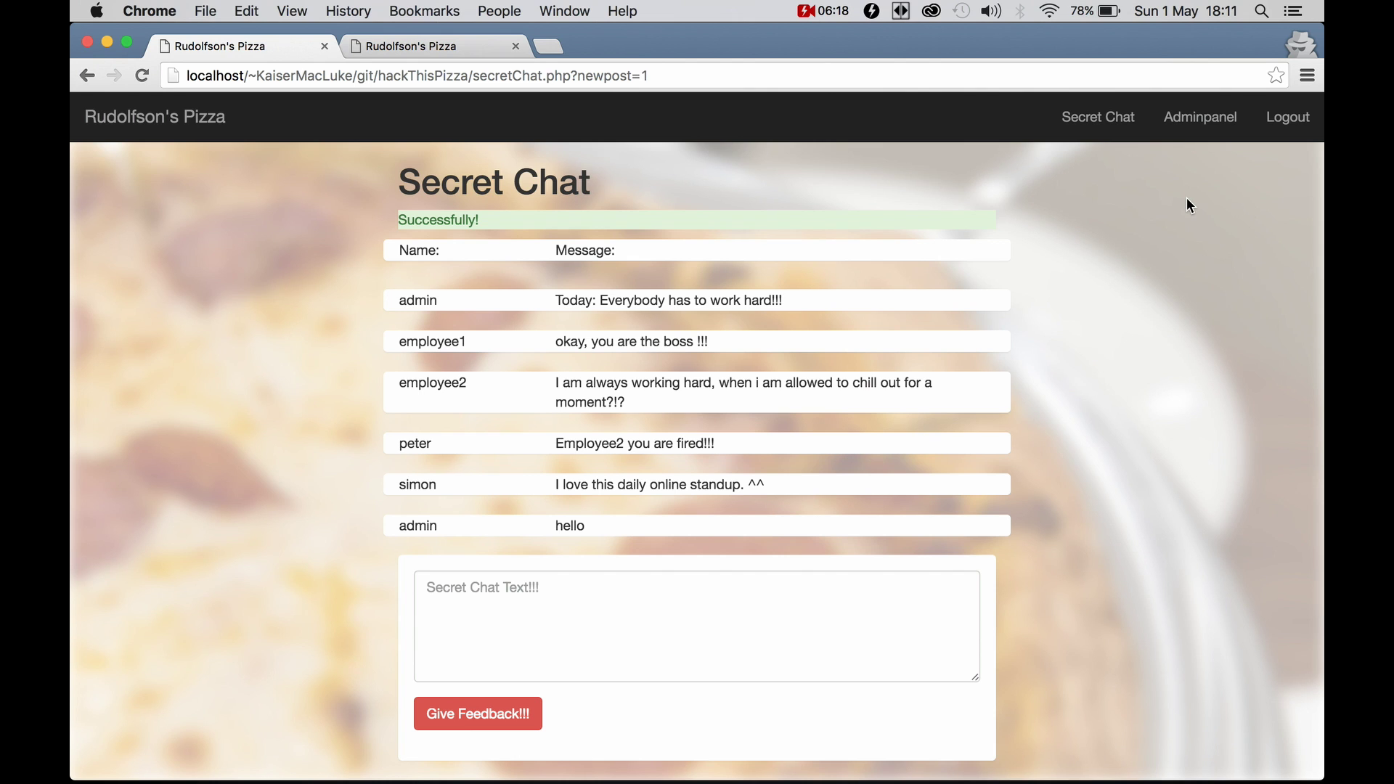
Switch to the other tab showing the rudolfsonspizza.esy.es homepage with opening hours
click(428, 49)
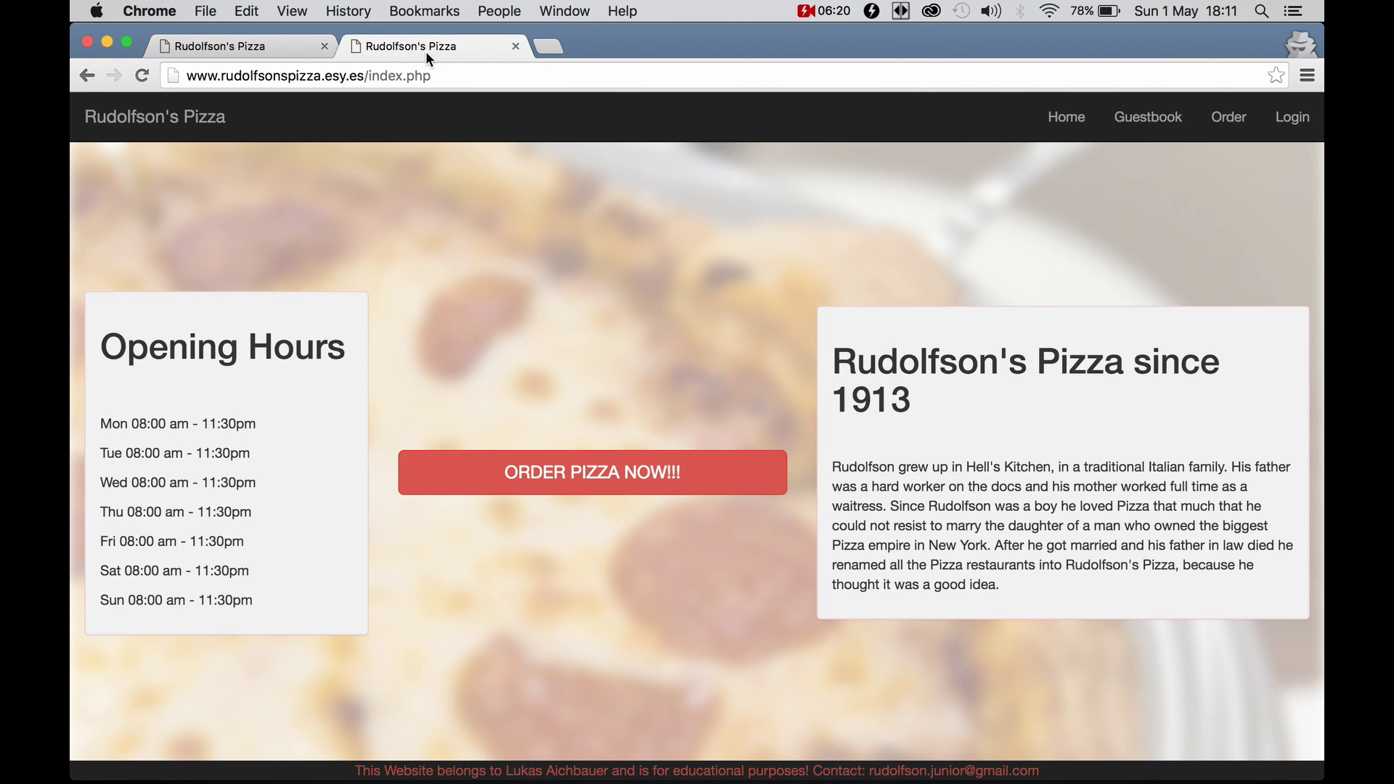